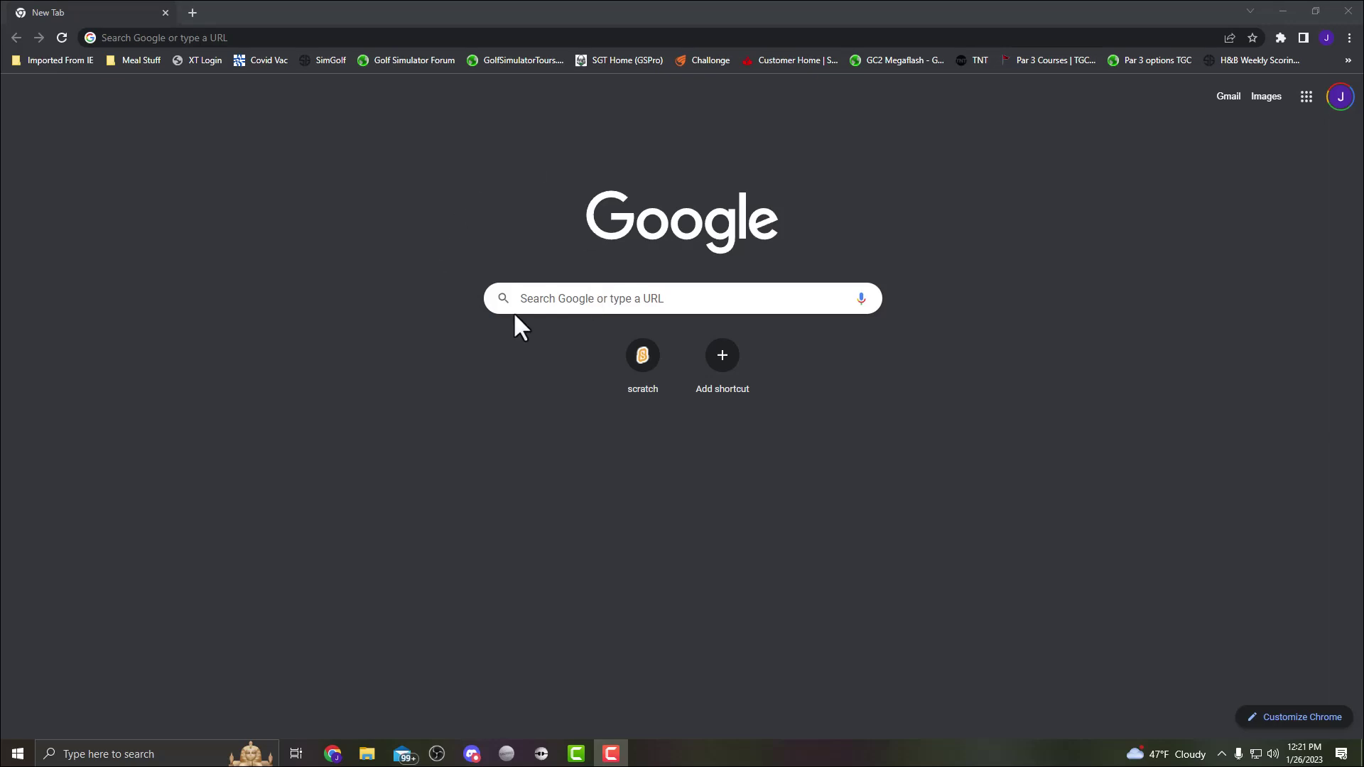
Search Google for 'obs' and open the official OBS Studio site at obsproject.com
left_click(553, 299)
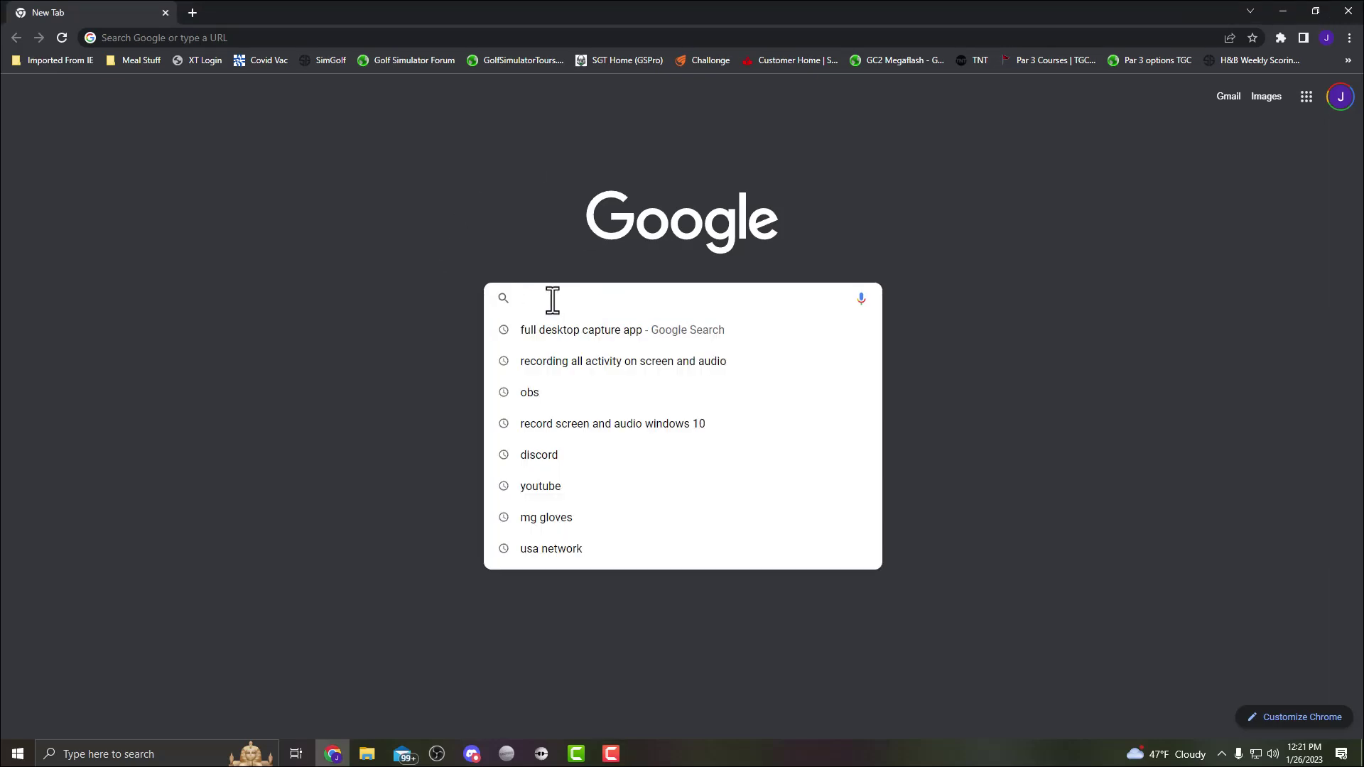
type("obs")
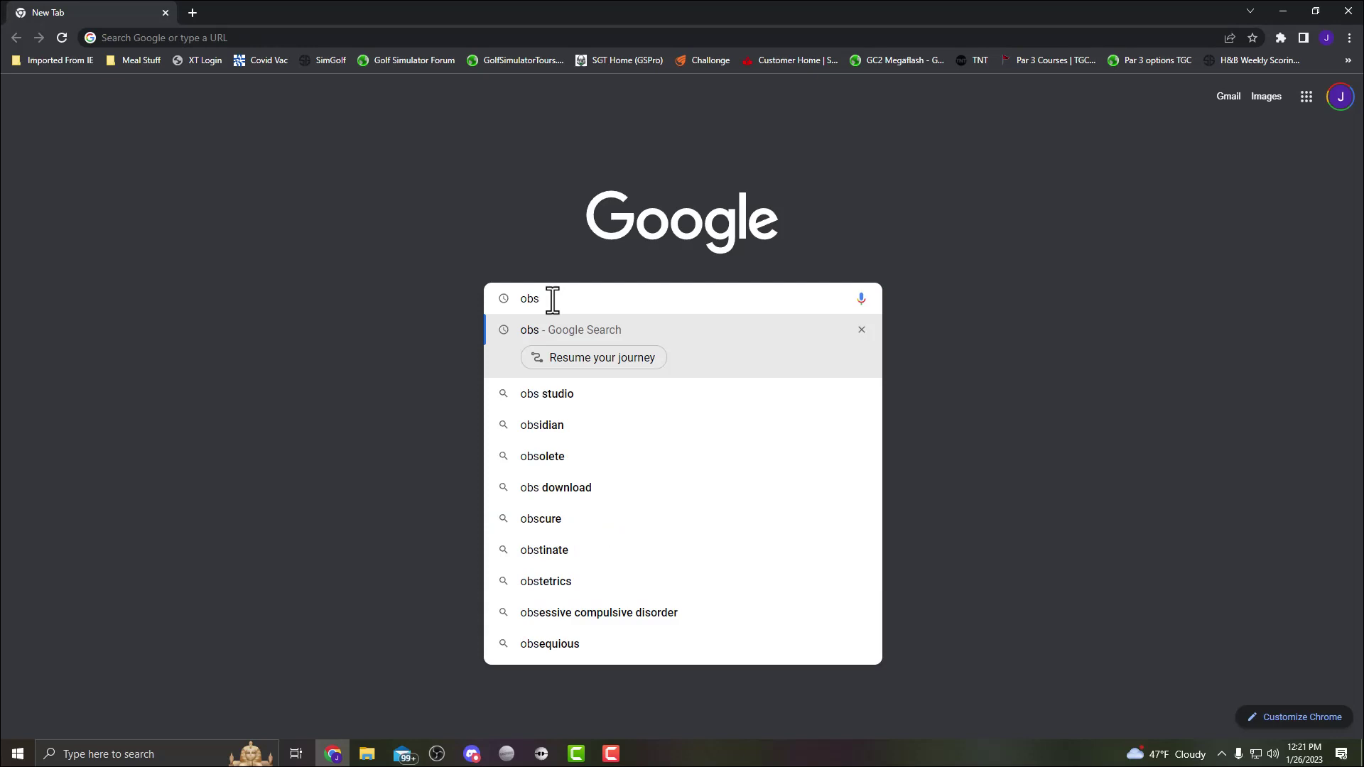
key("Return")
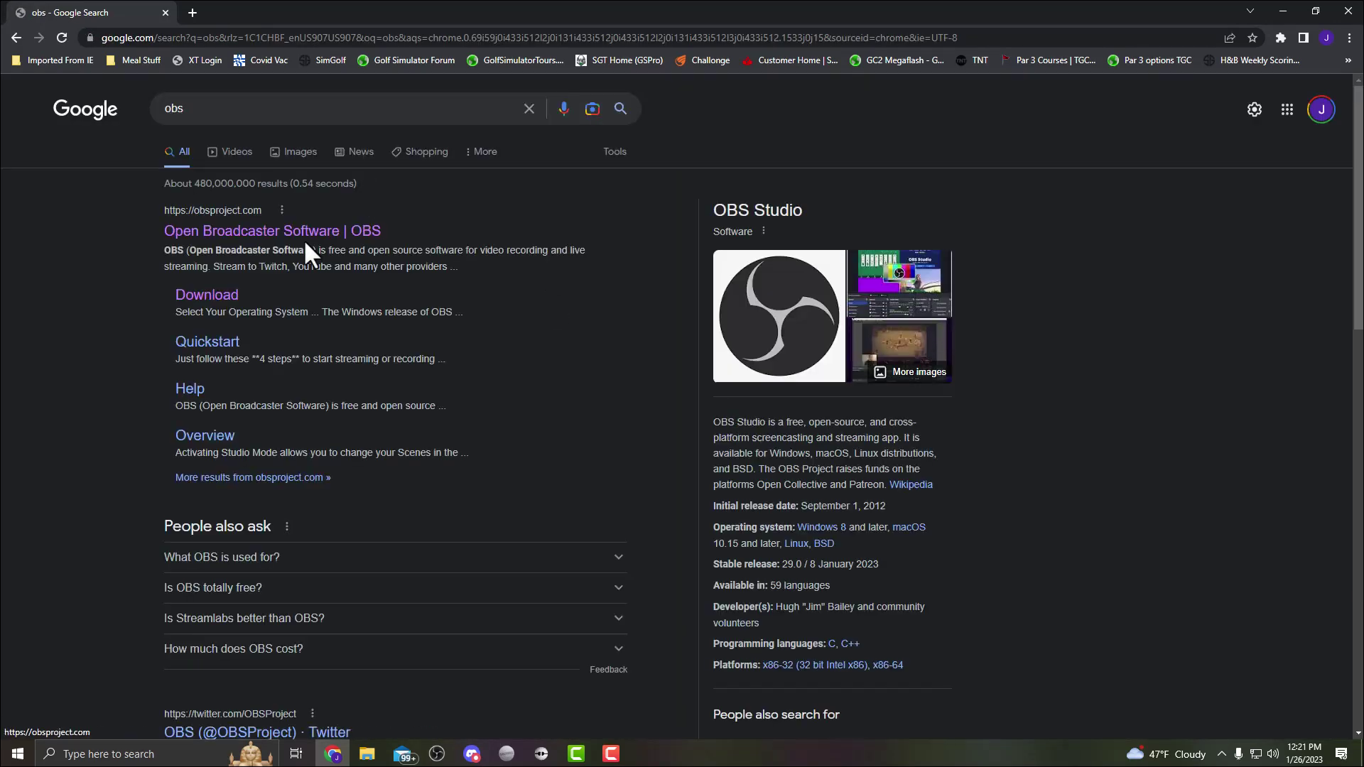
left_click(243, 238)
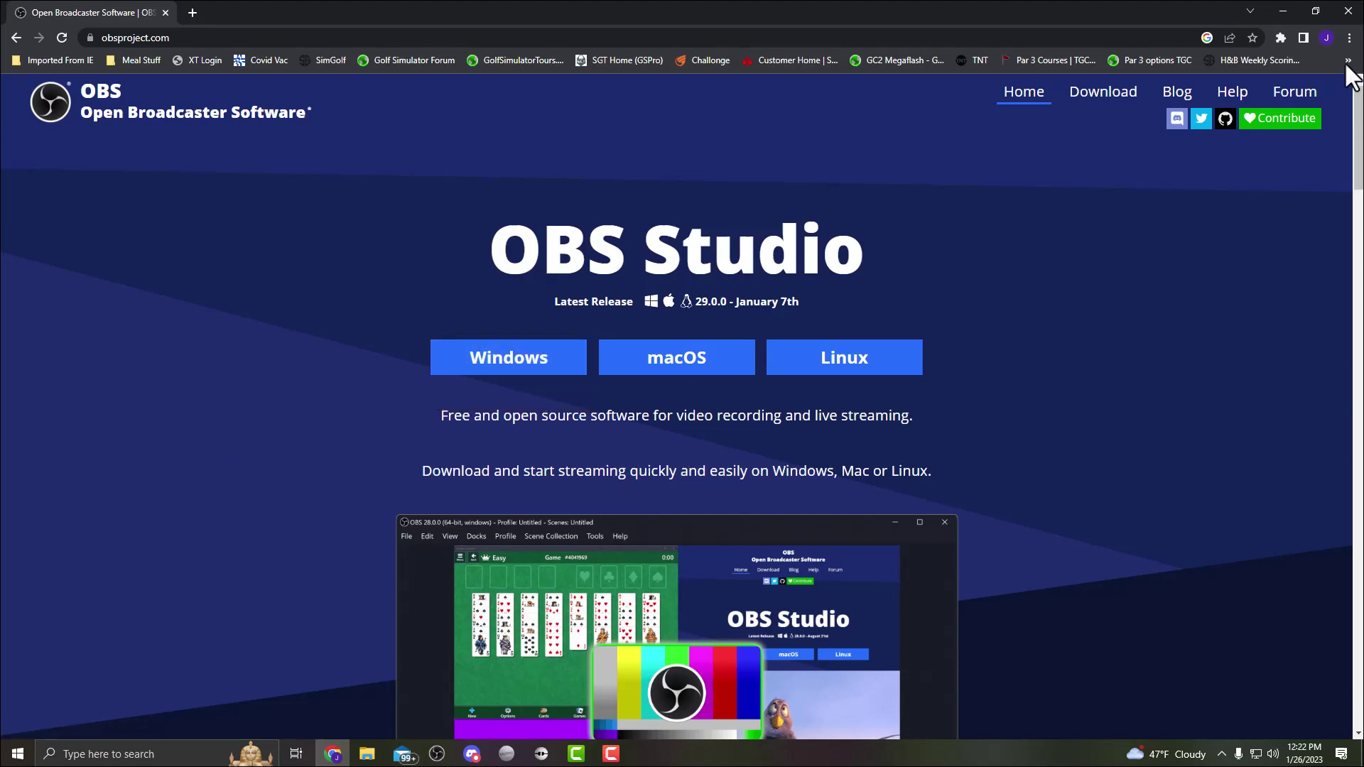
Close Chrome, launch OBS Studio and create a new scene named 'Quinn Cup'
left_click(1348, 10)
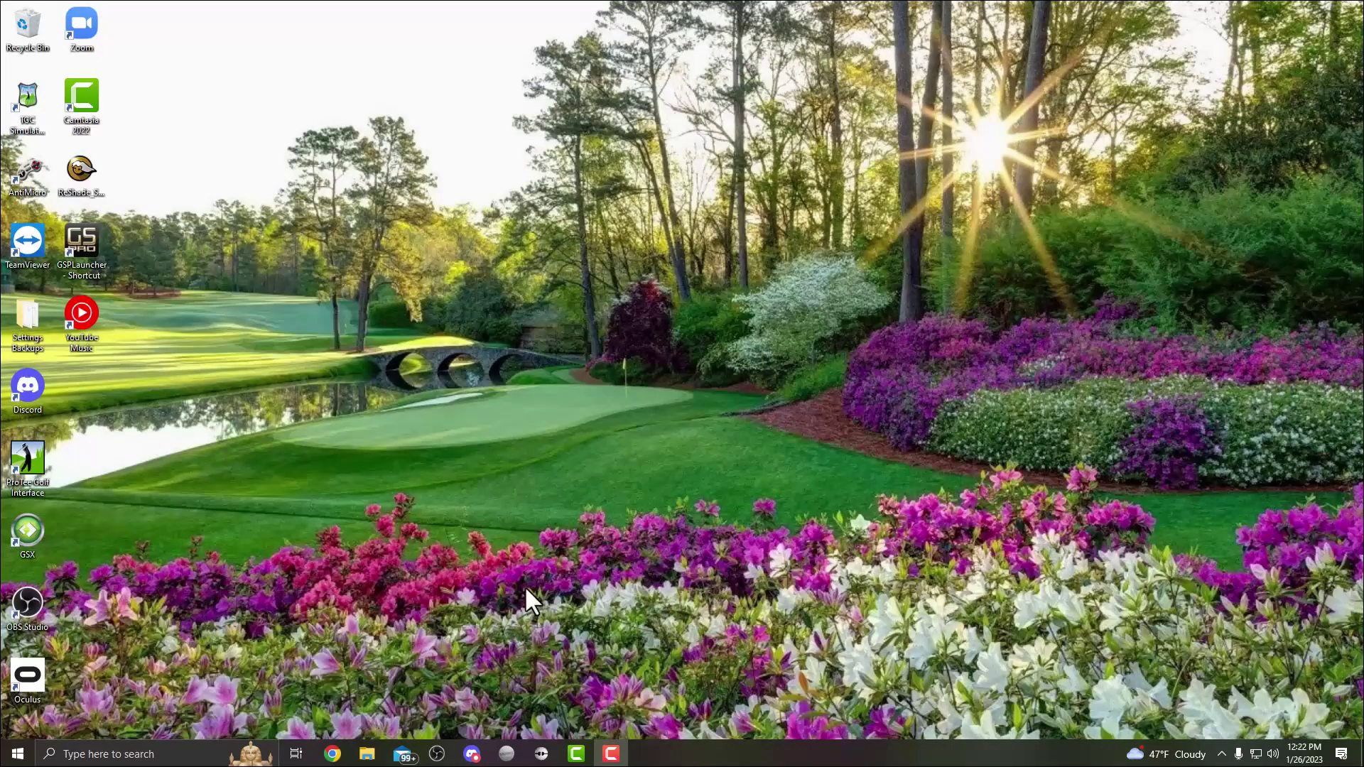
left_click(438, 753)
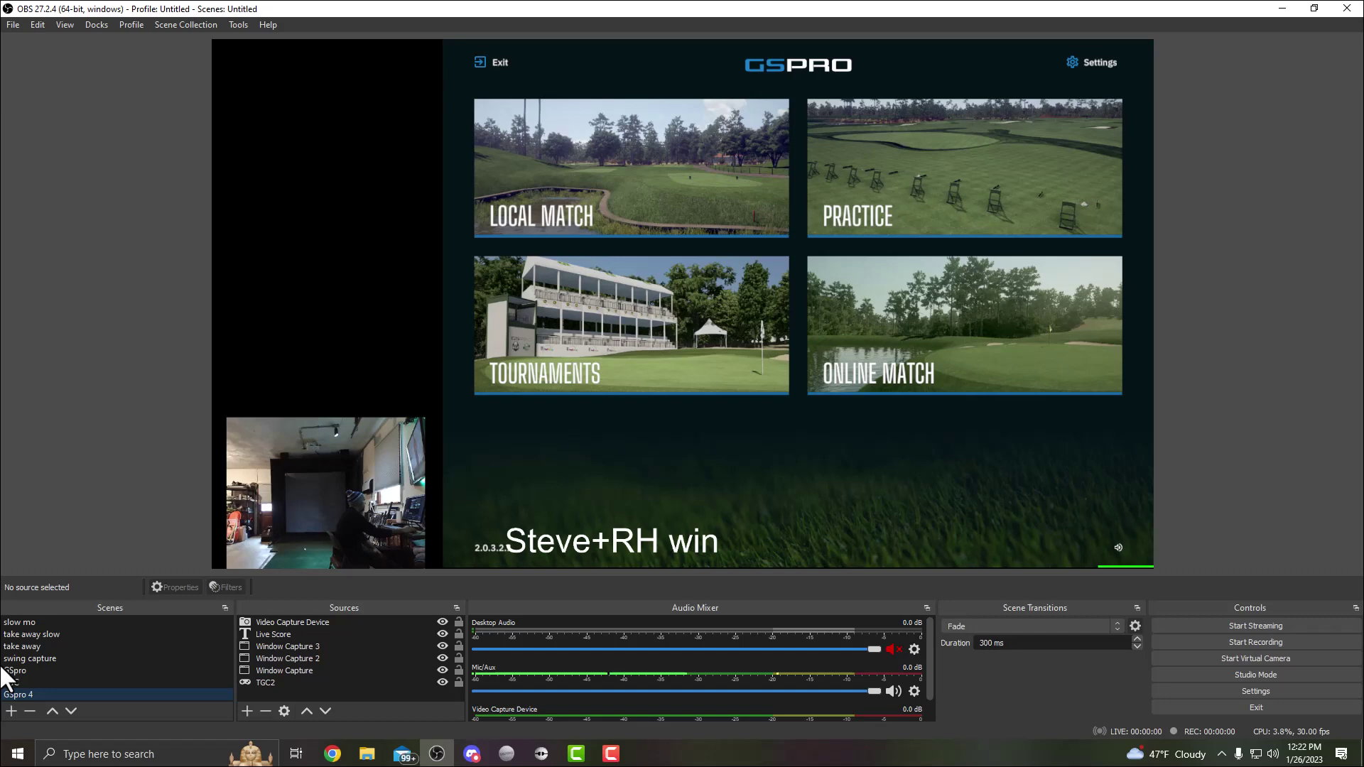
left_click(11, 711)
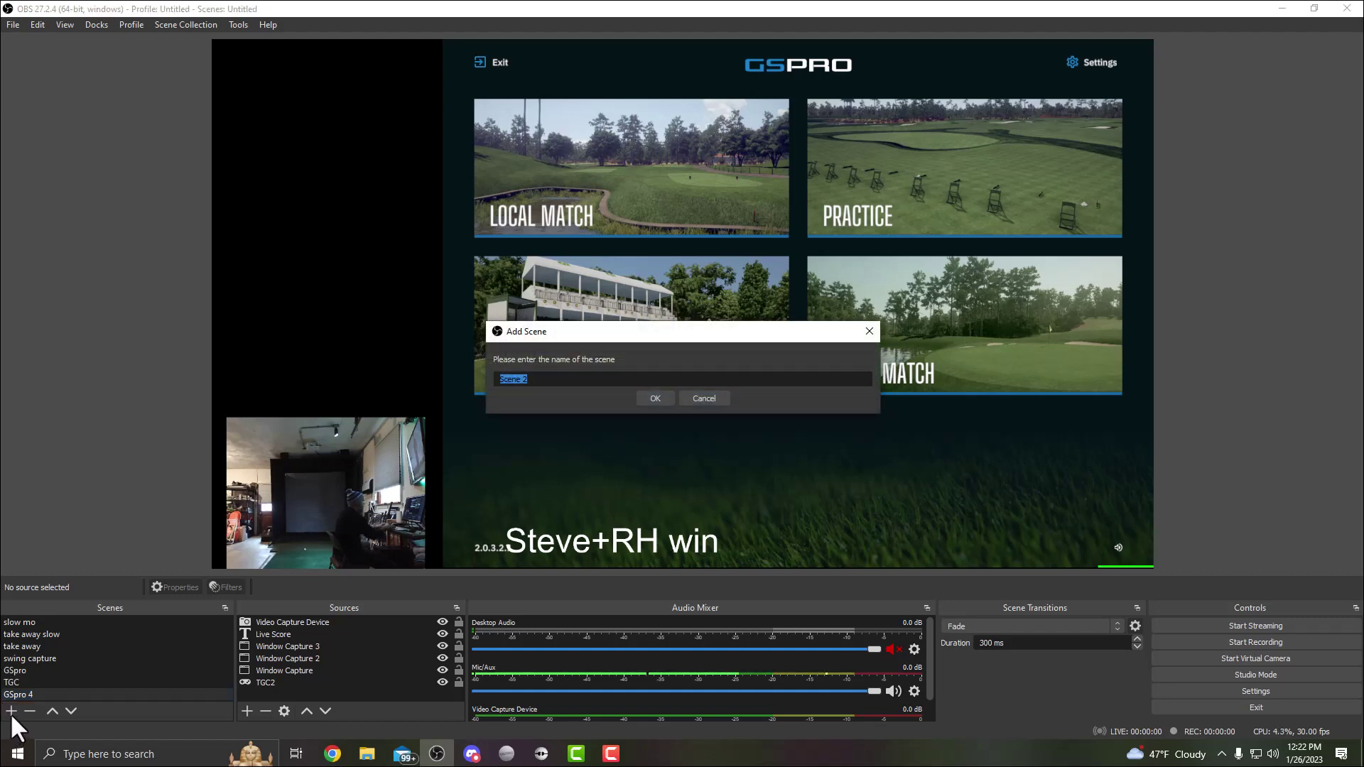
type("Quinn Cup")
key("Return")
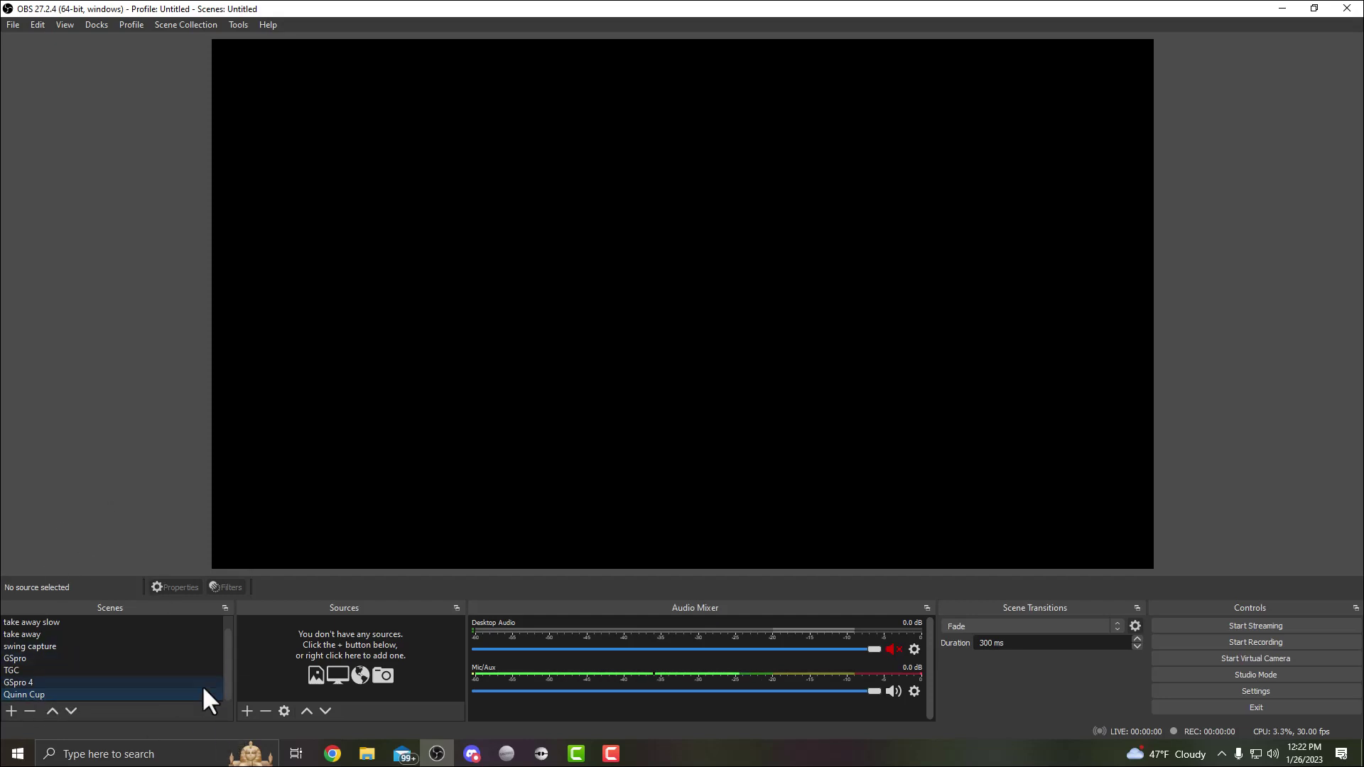
Add a Window Capture 5 source capturing the [GSPro.exe]: GSPro window
left_click(247, 712)
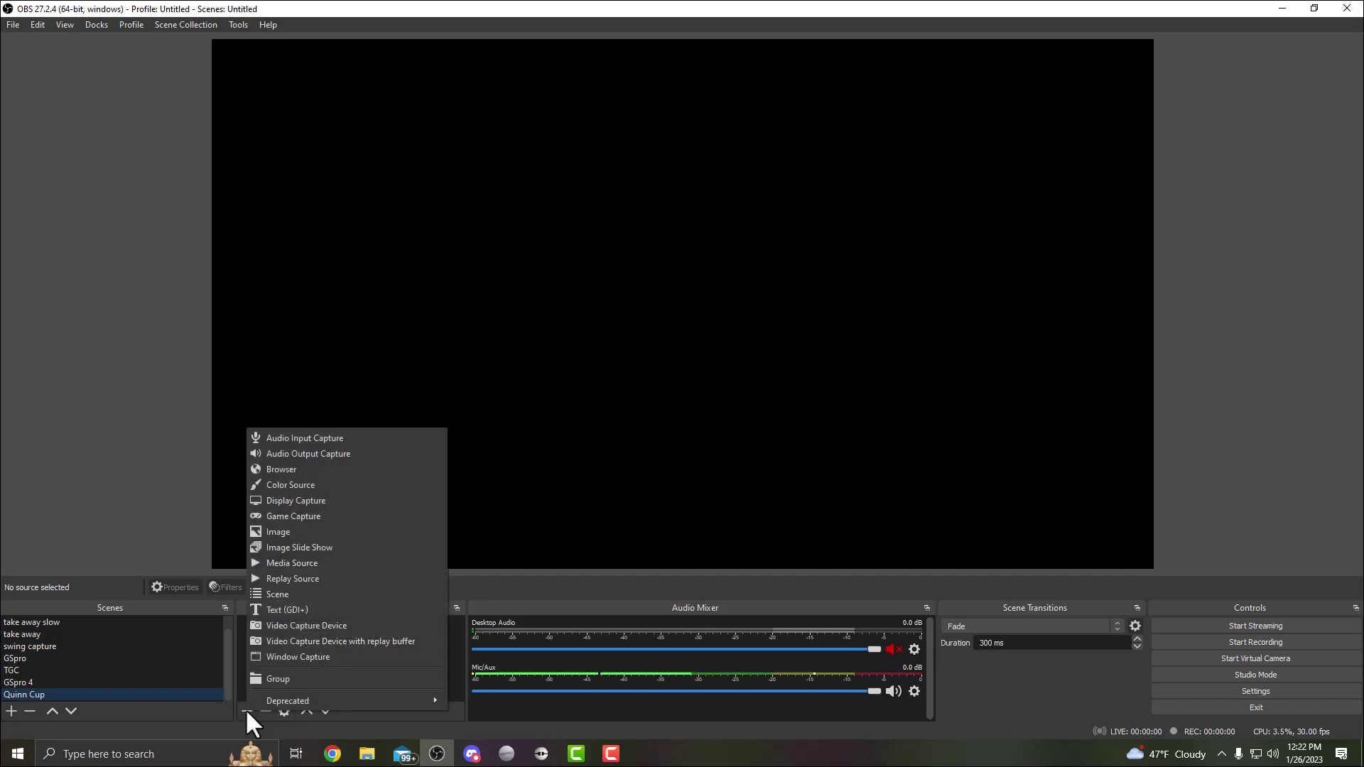
left_click(125, 510)
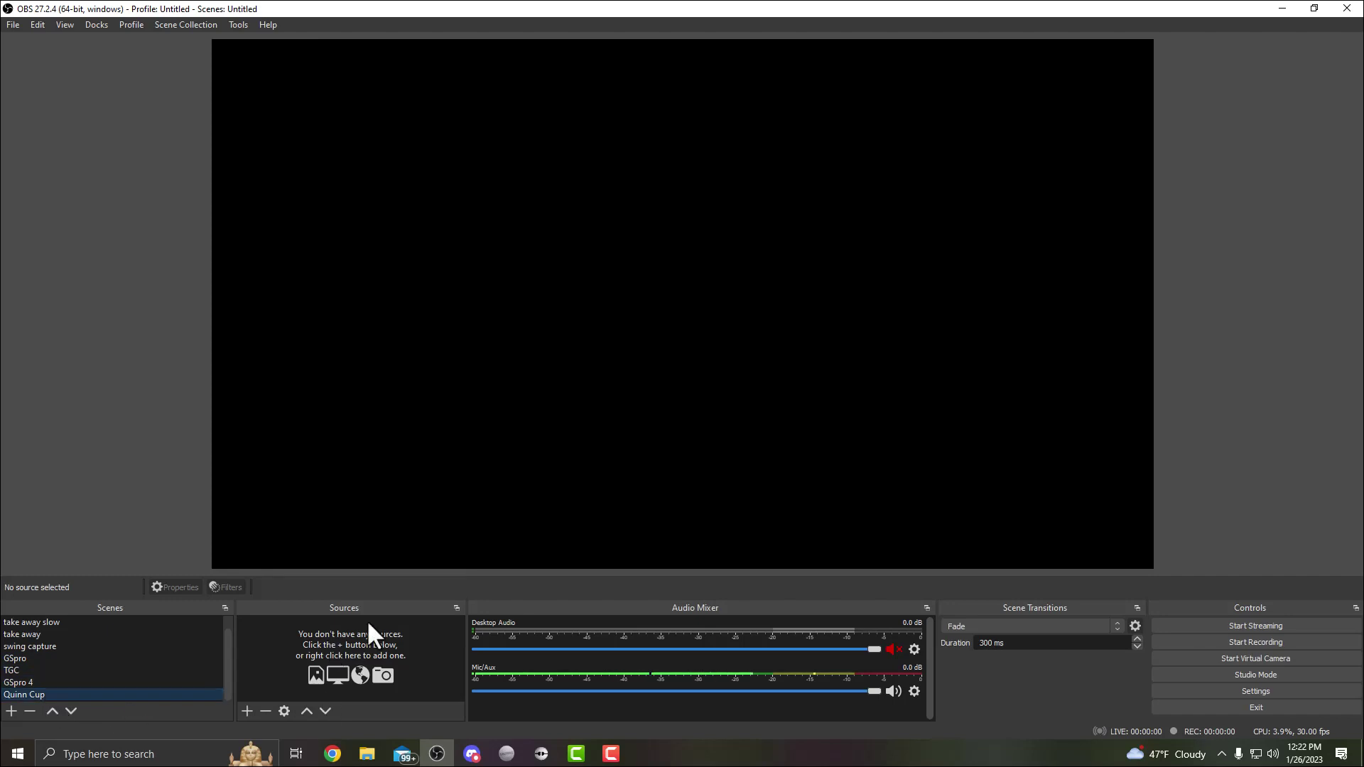
left_click(246, 711)
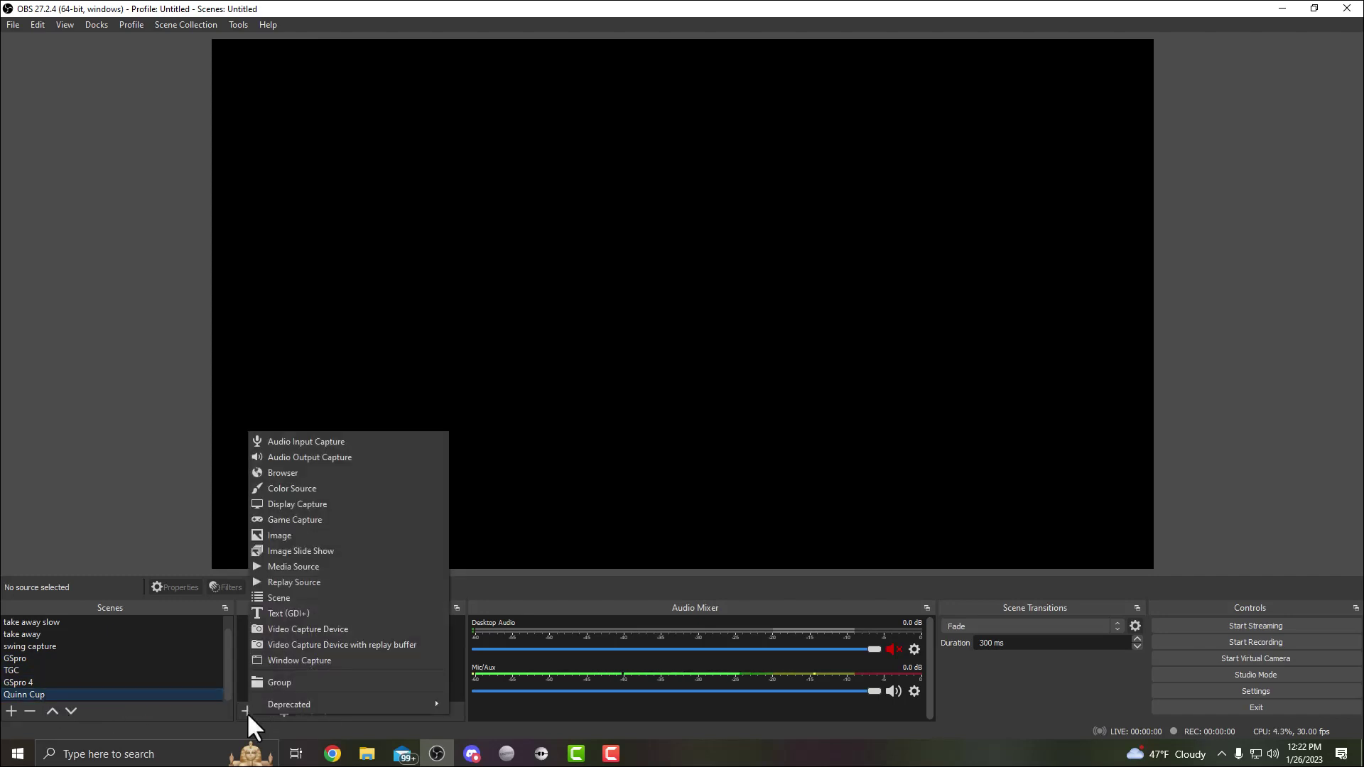
left_click(287, 659)
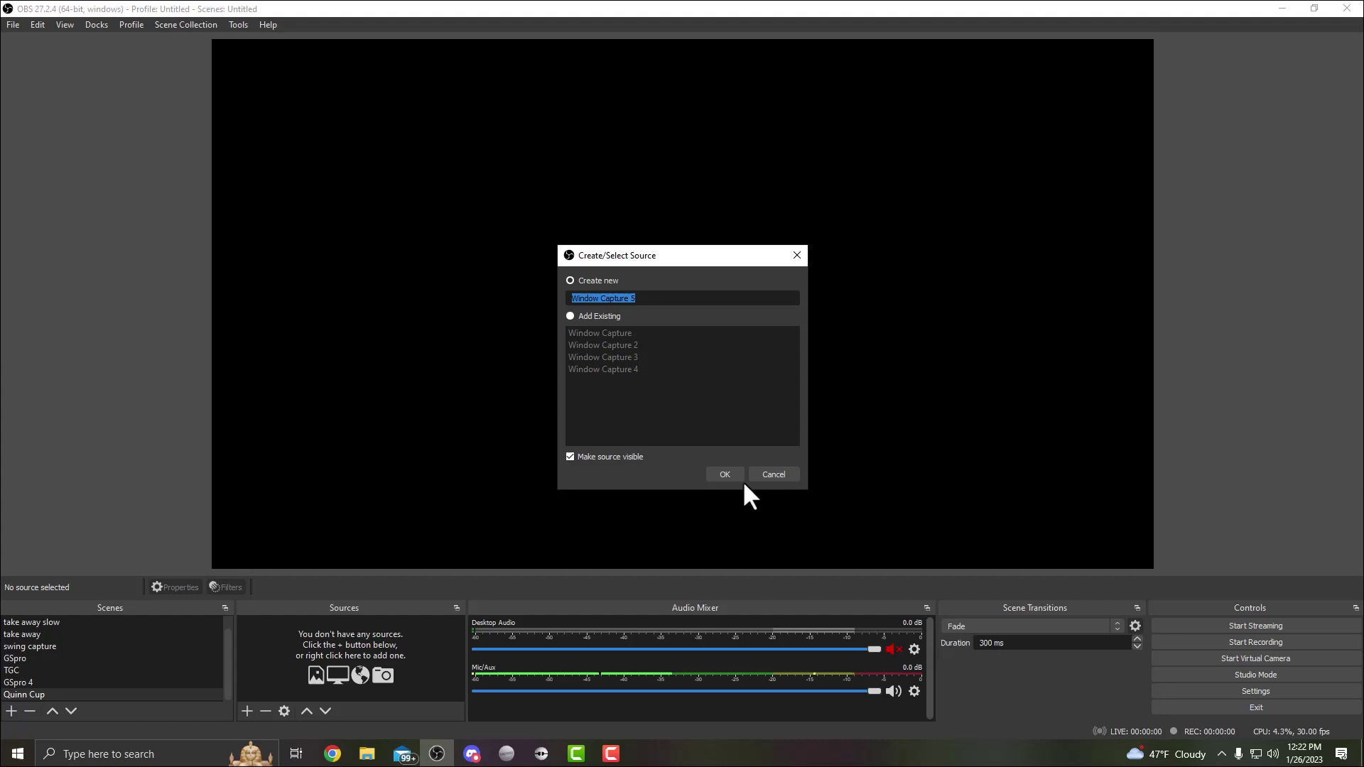
left_click(720, 474)
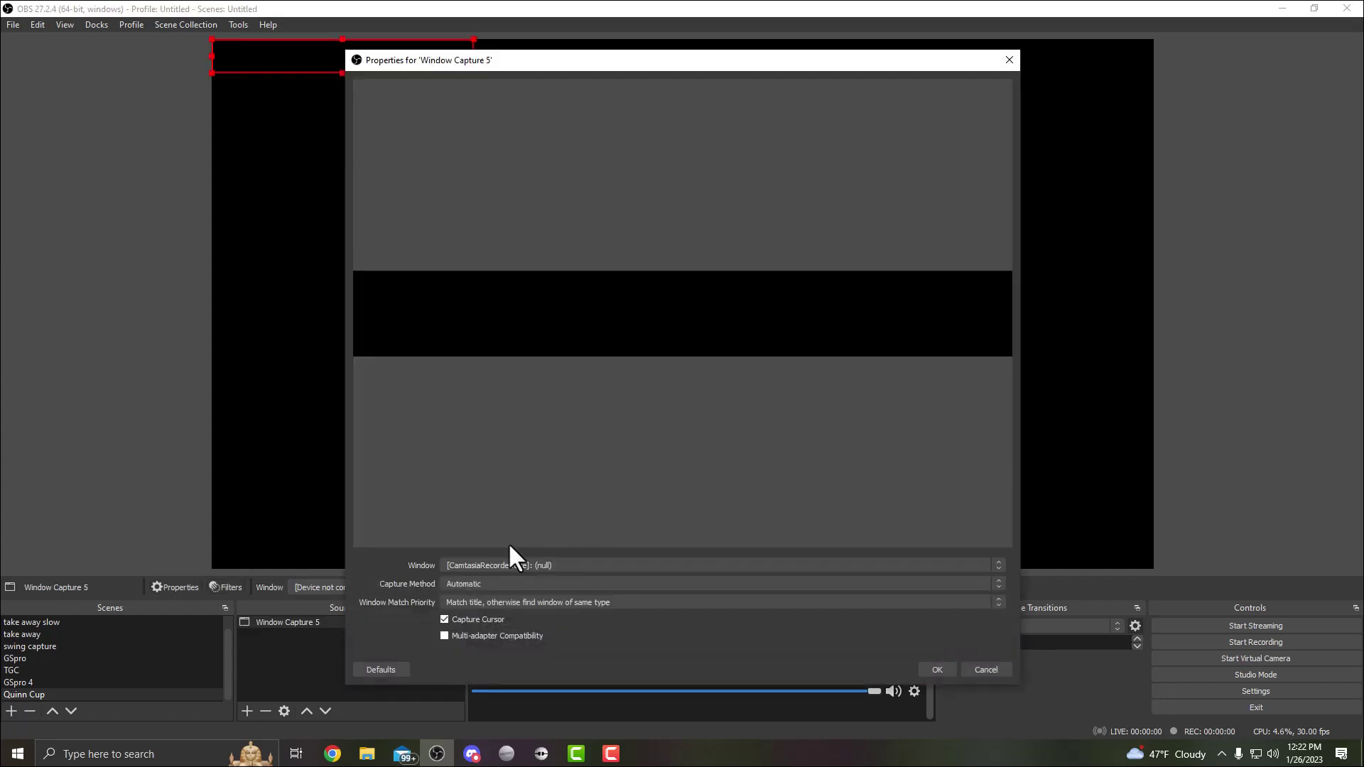
left_click(488, 565)
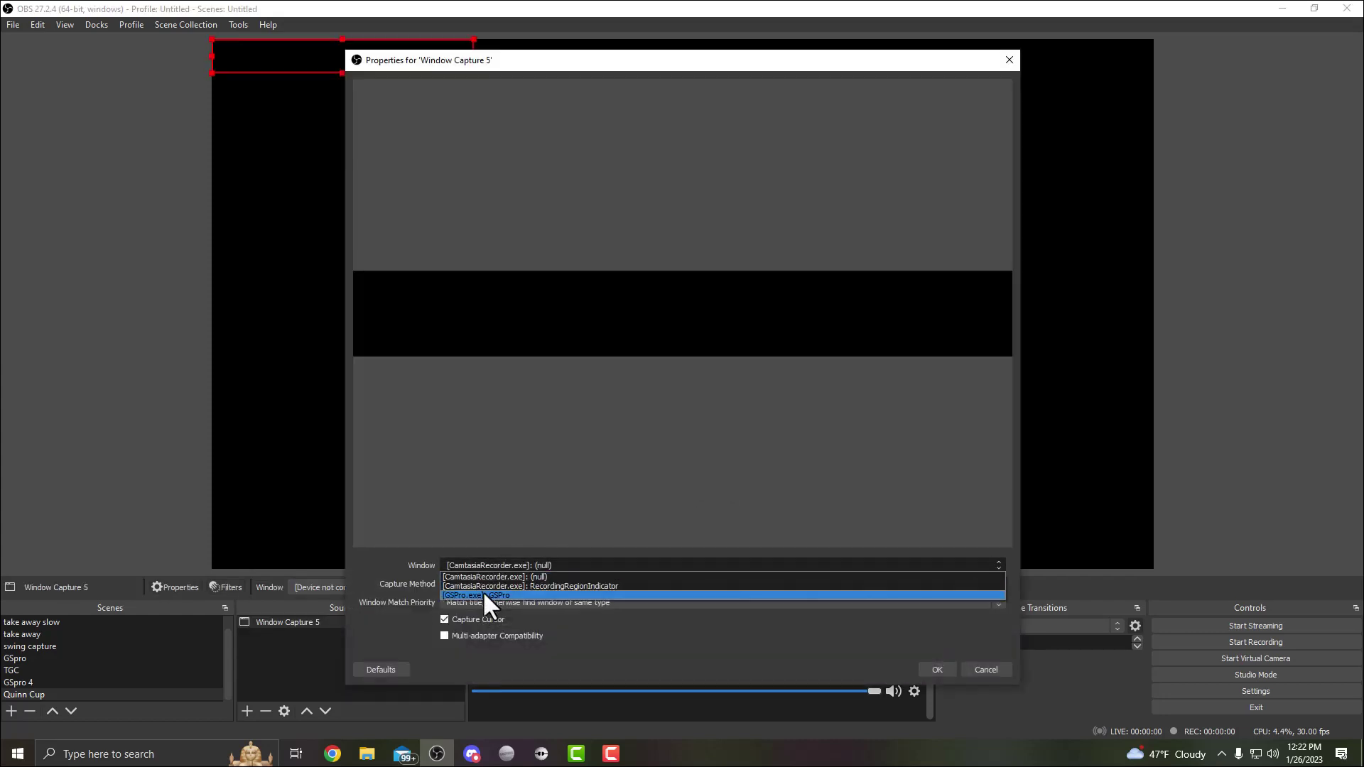
left_click(484, 594)
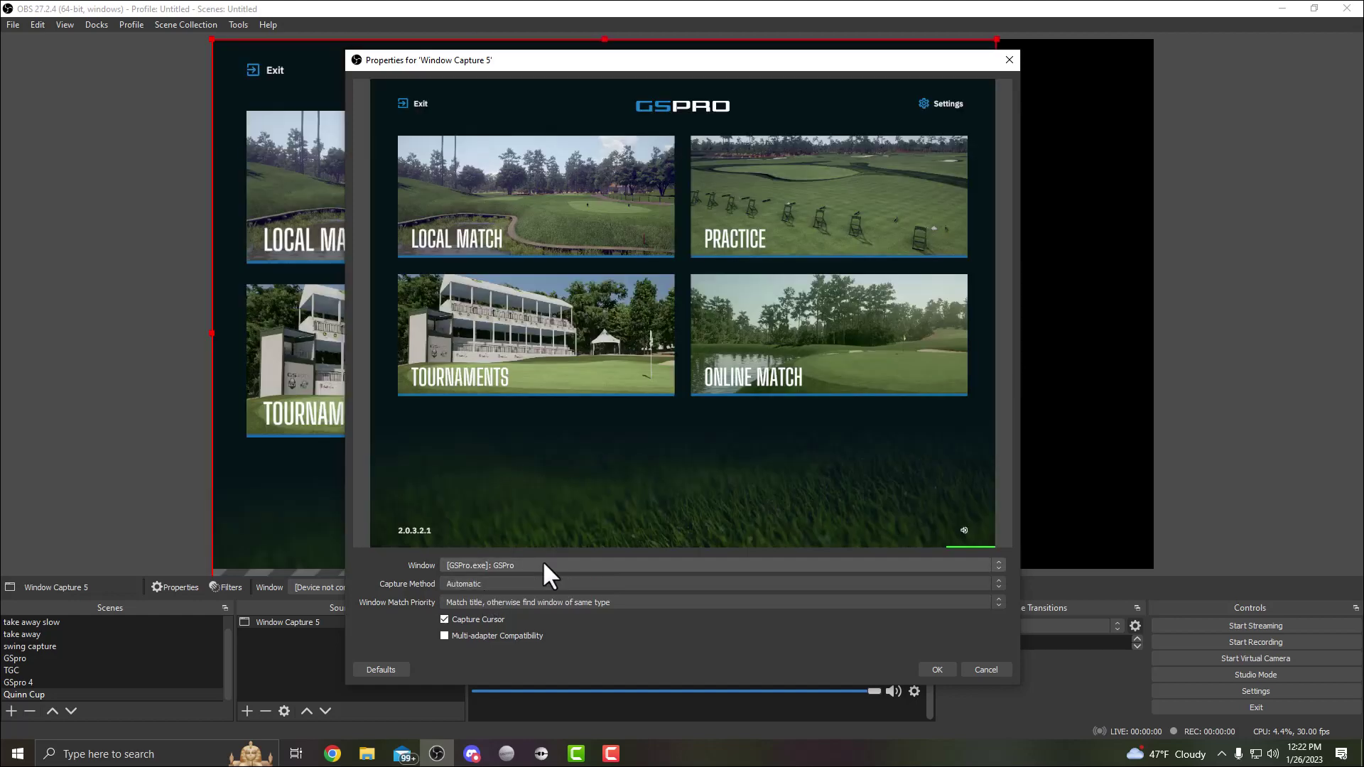
left_click(928, 672)
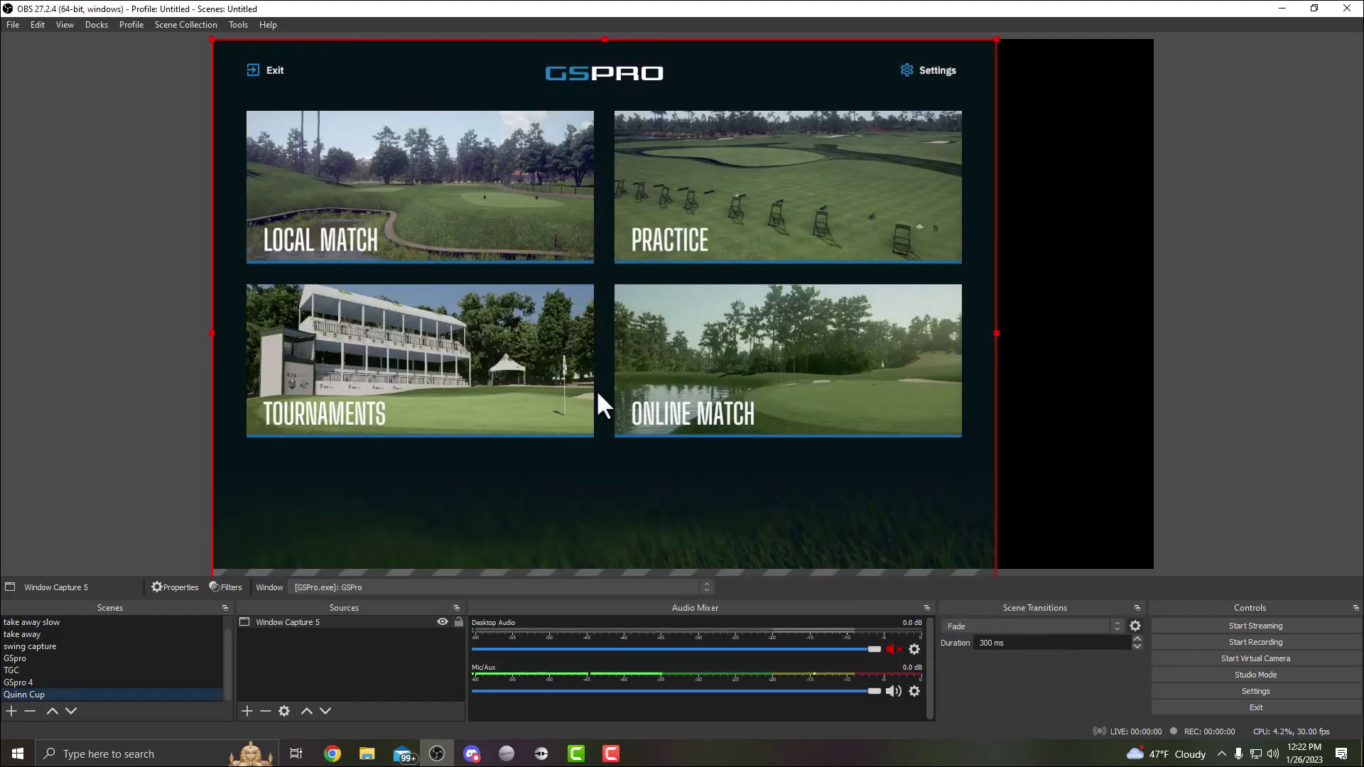
Move the GSPro capture to the canvas's right side at full canvas height
left_click_drag(594, 412, 715, 313)
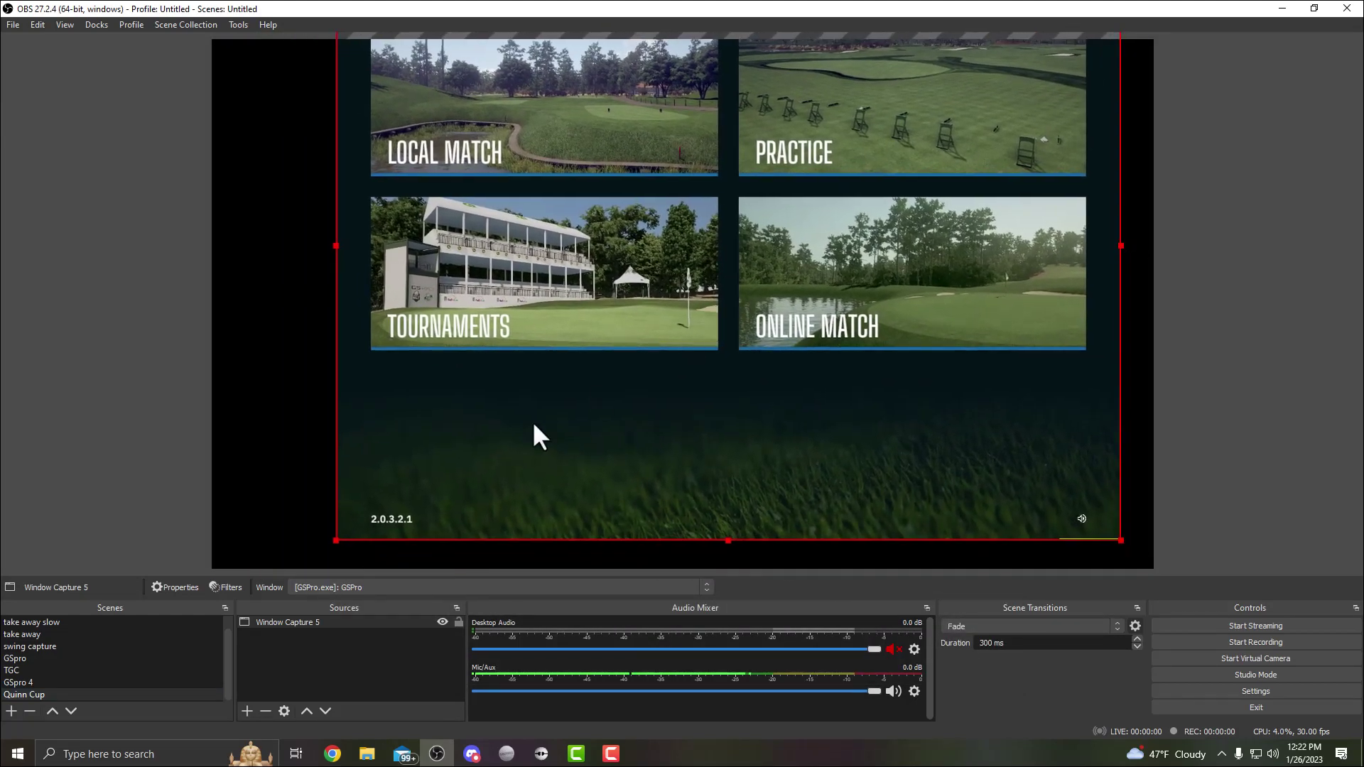
left_click_drag(335, 538, 531, 467)
left_click_drag(747, 343, 795, 415)
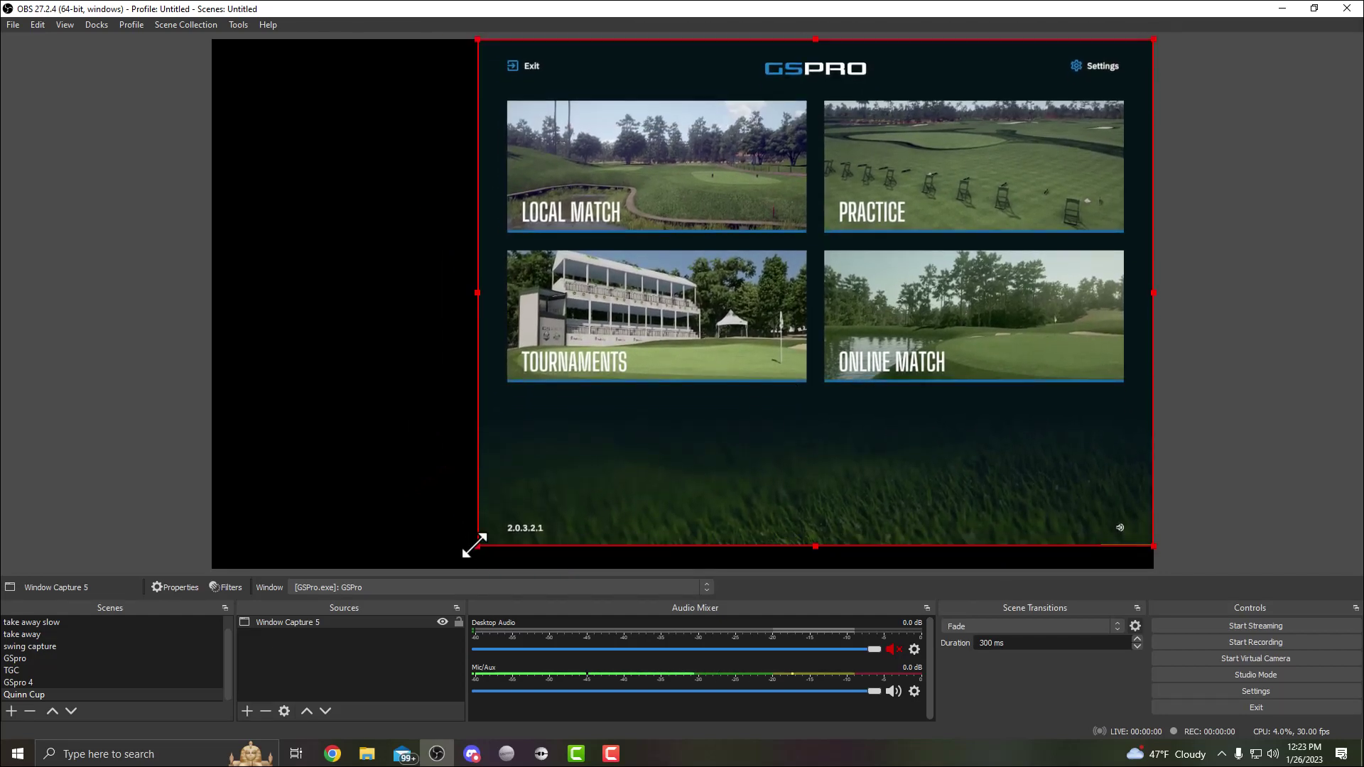
left_click_drag(474, 545, 449, 563)
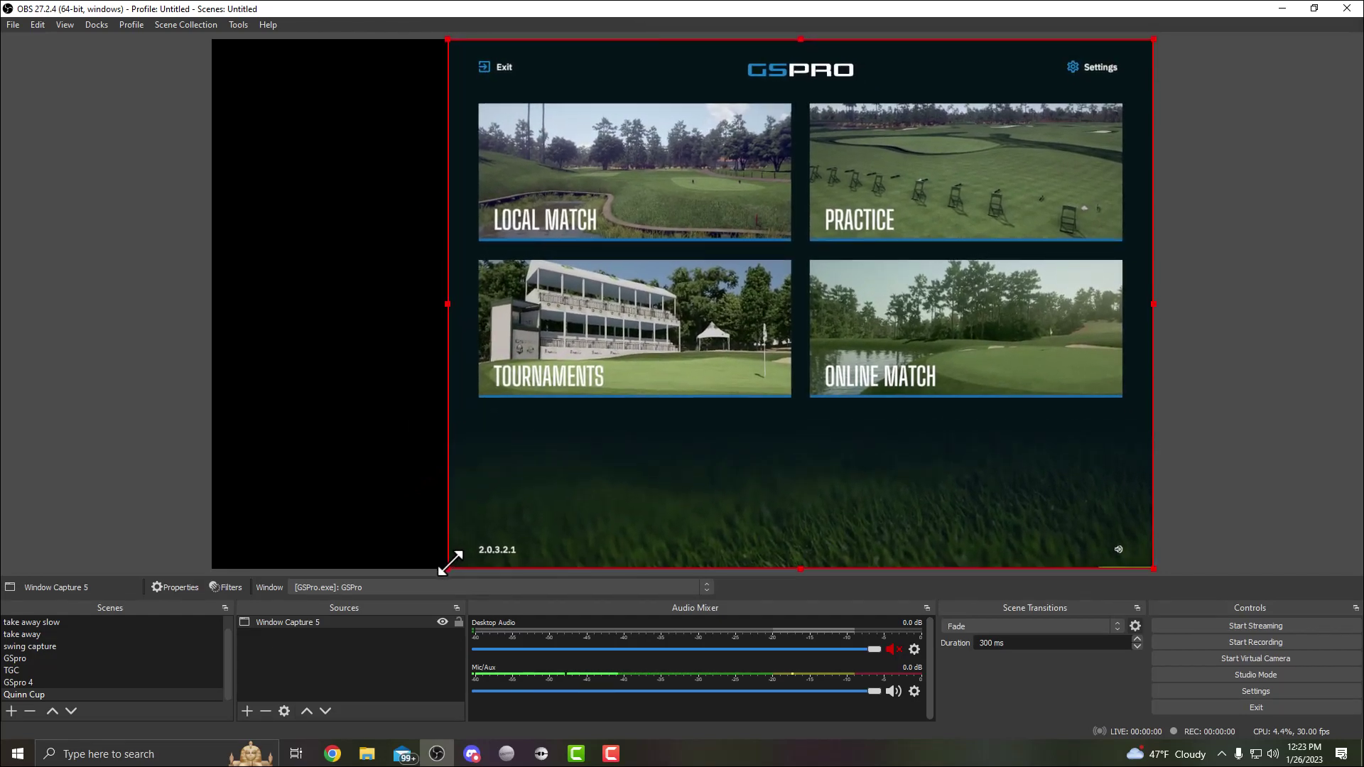
Add a Video Capture Device 2 source using the USB Live camera
left_click(170, 453)
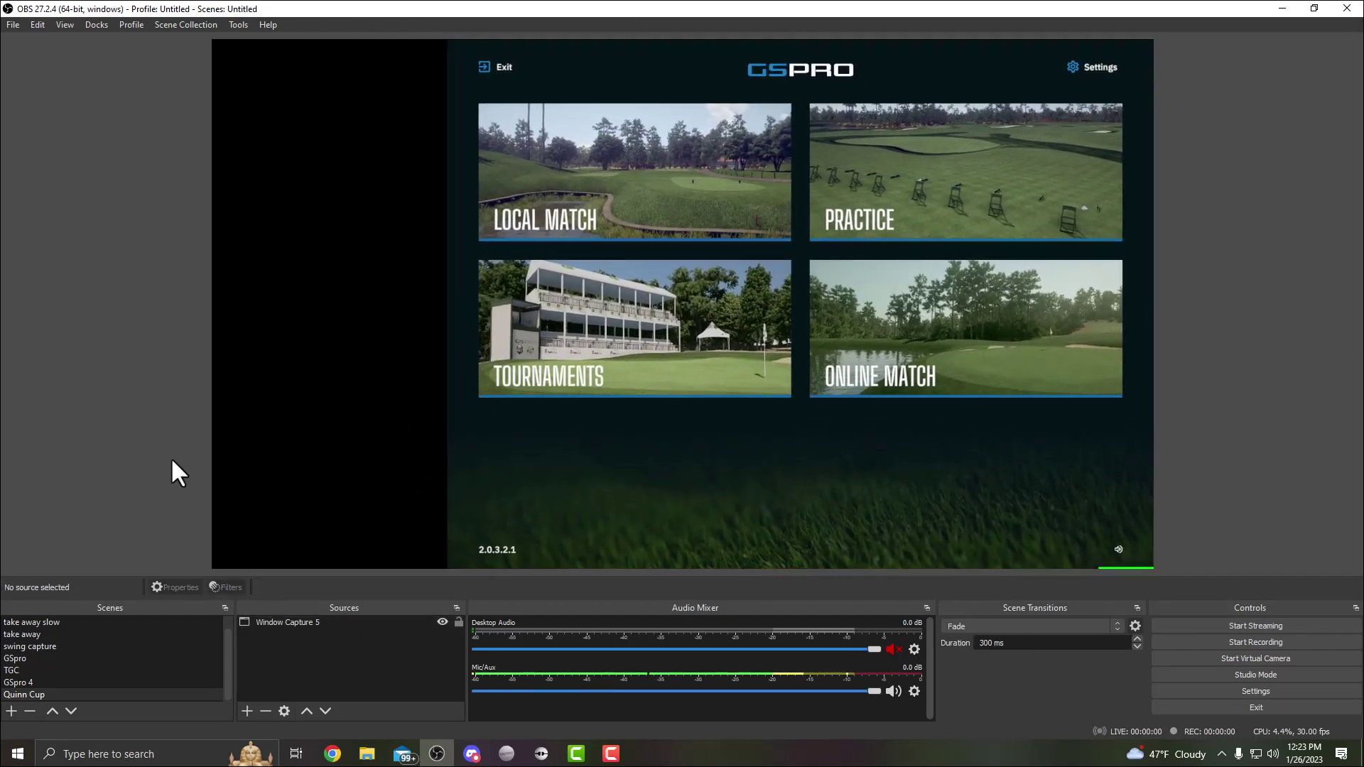
left_click(250, 707)
mouse_move(251, 700)
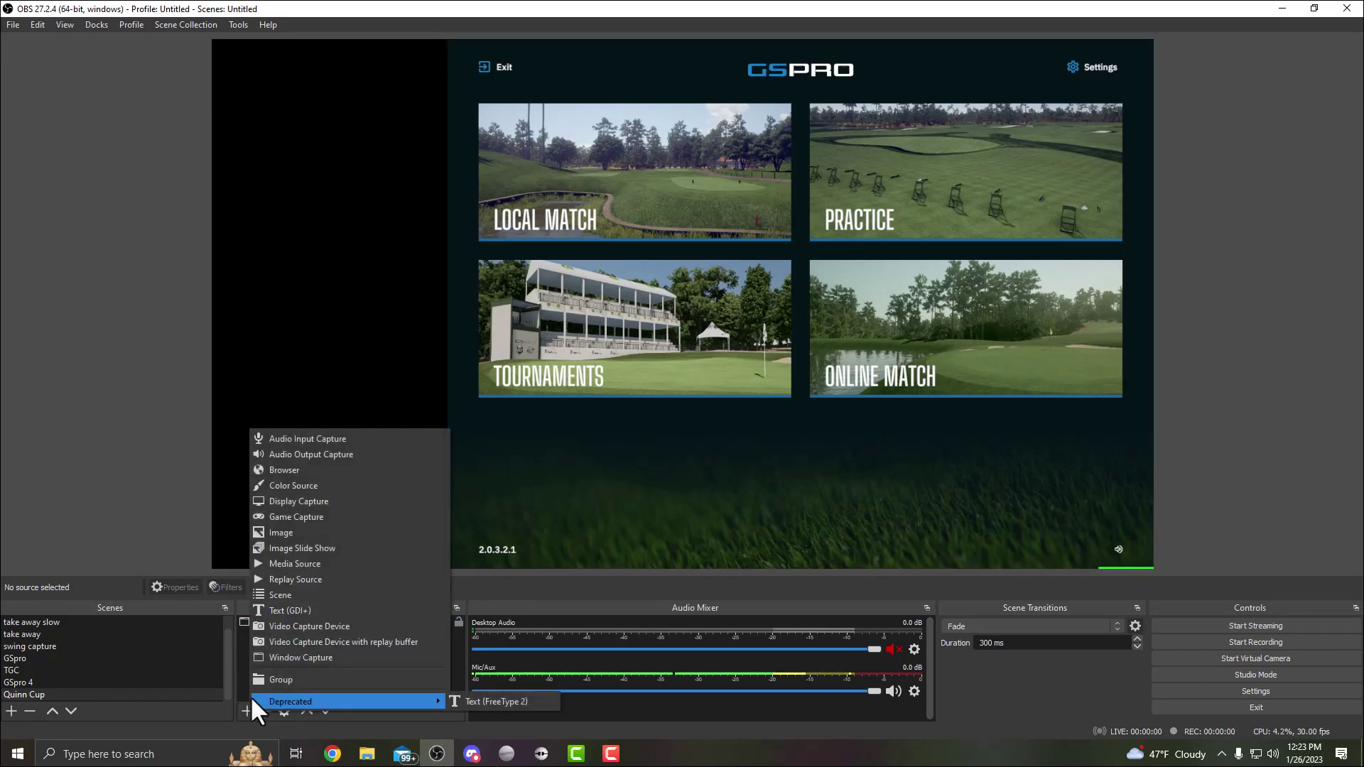
left_click(294, 628)
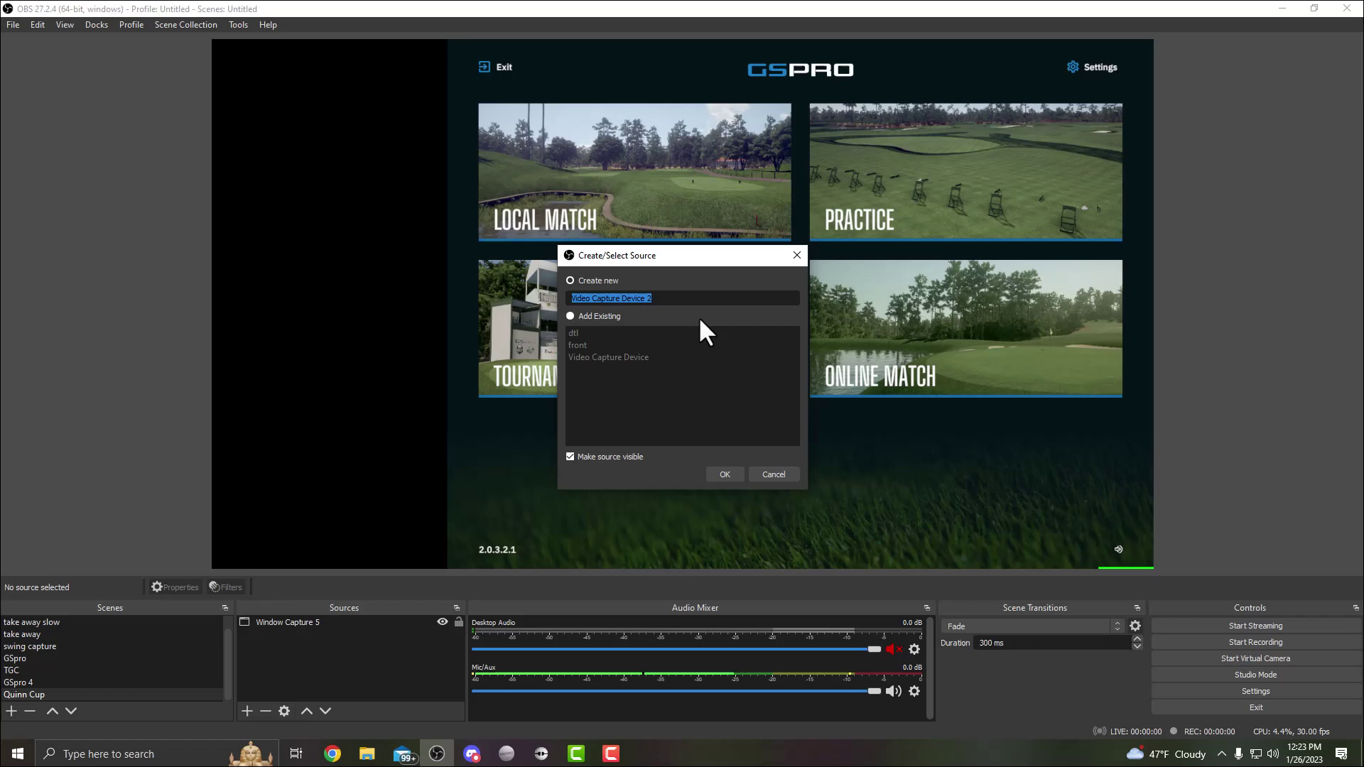
left_click(726, 472)
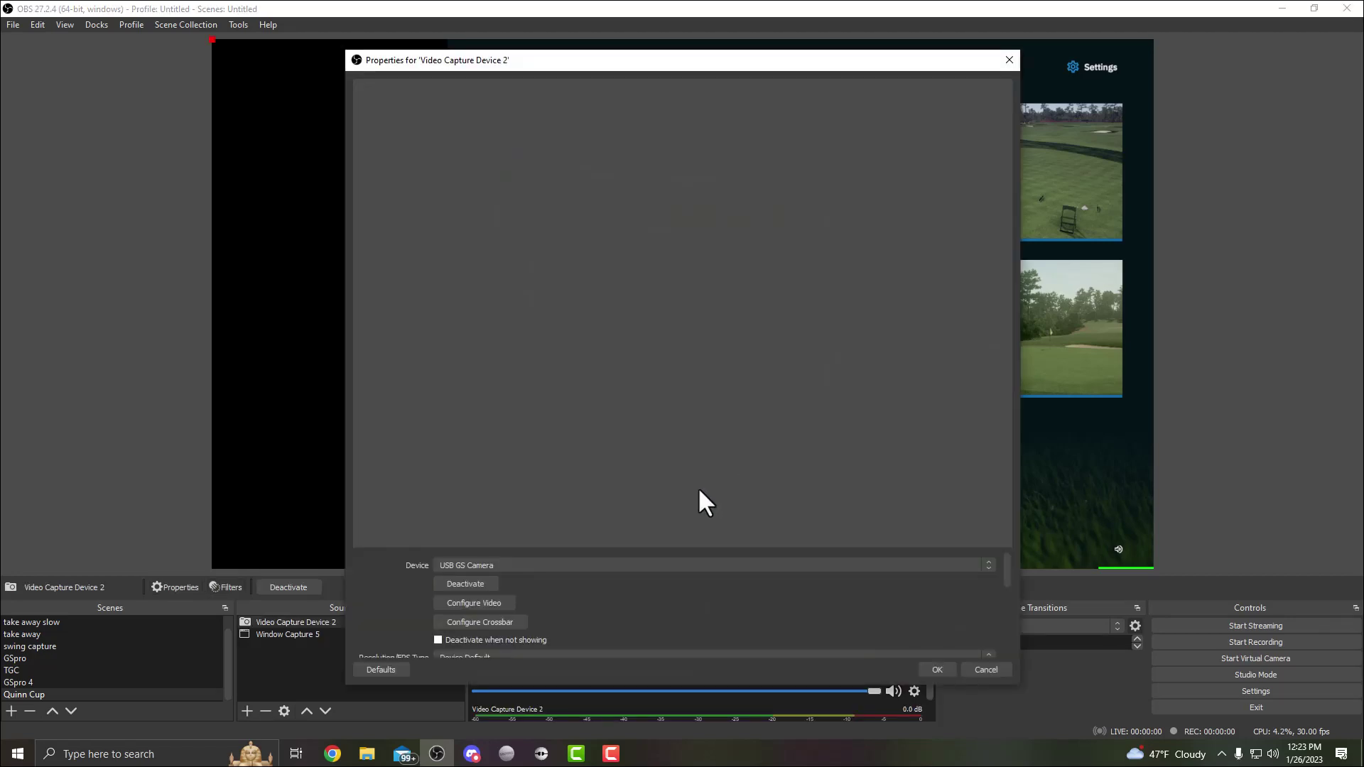
left_click(537, 565)
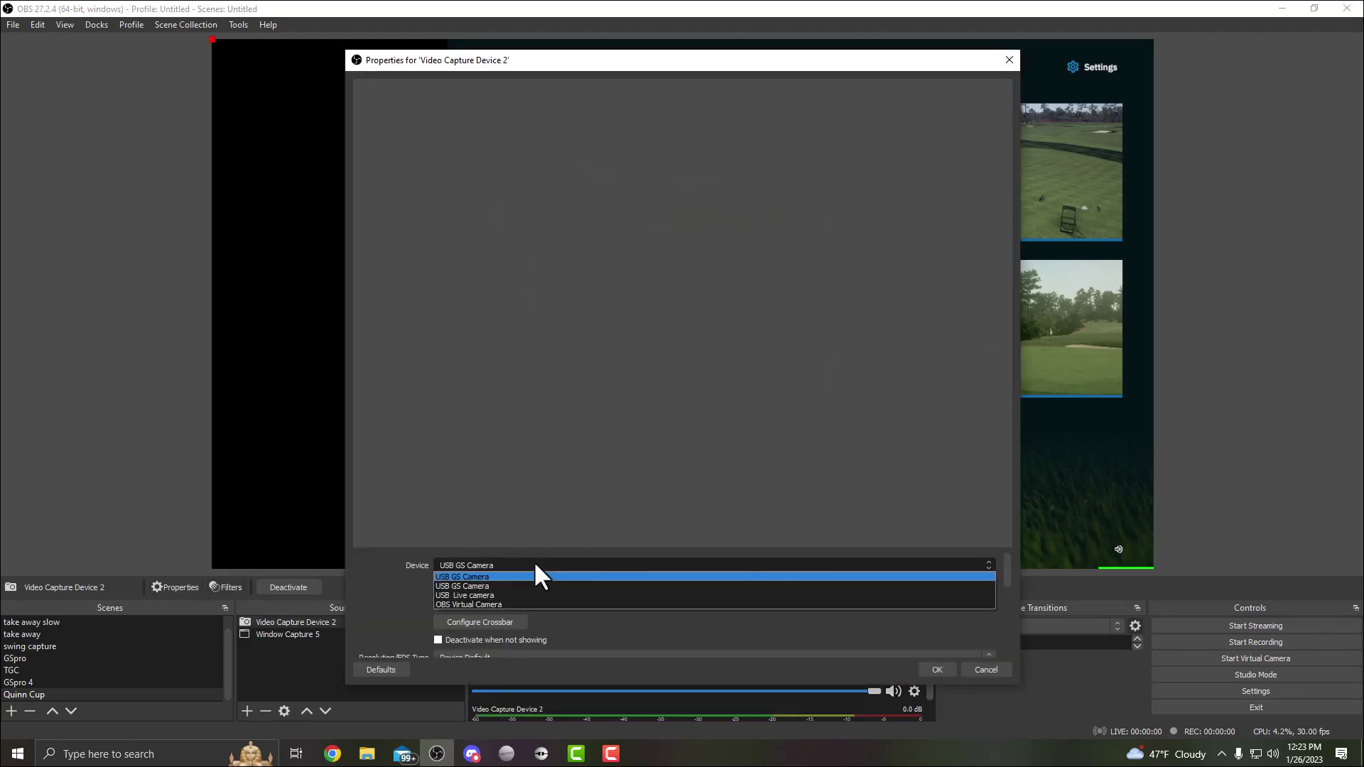
left_click(498, 595)
left_click(939, 670)
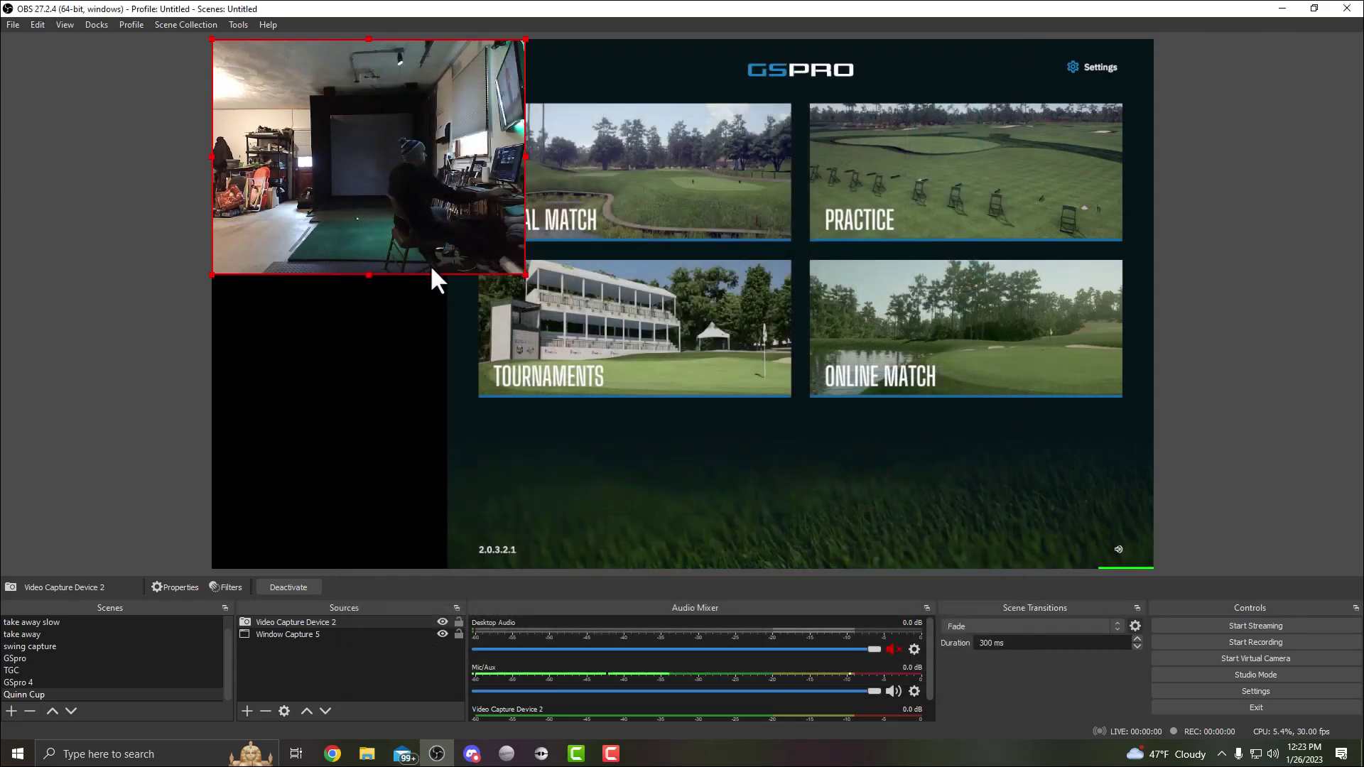
Shrink the webcam feed and place it in the scene's bottom-left corner
left_click_drag(213, 275, 329, 222)
left_click_drag(408, 160, 329, 531)
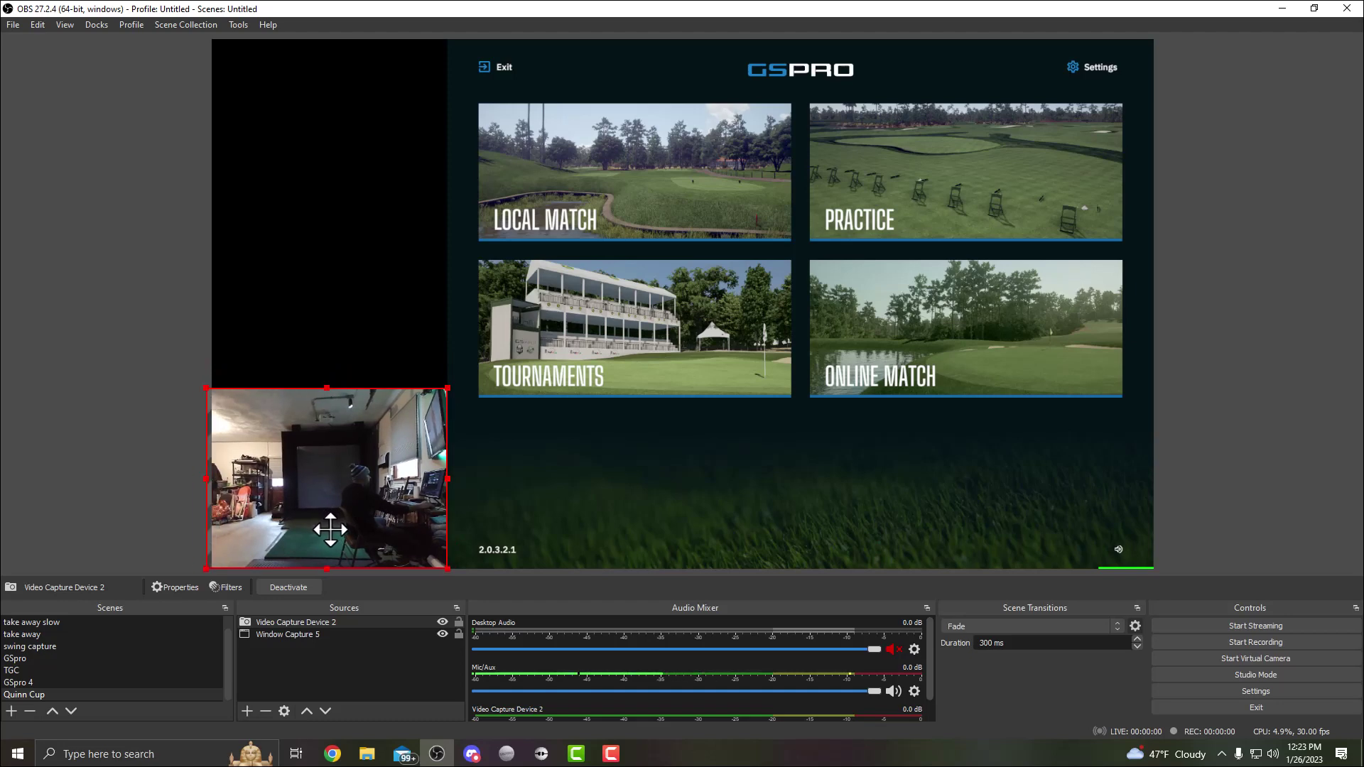
left_click(154, 383)
left_click(408, 396)
left_click_drag(448, 388, 419, 425)
left_click(131, 390)
left_click_drag(313, 483, 334, 491)
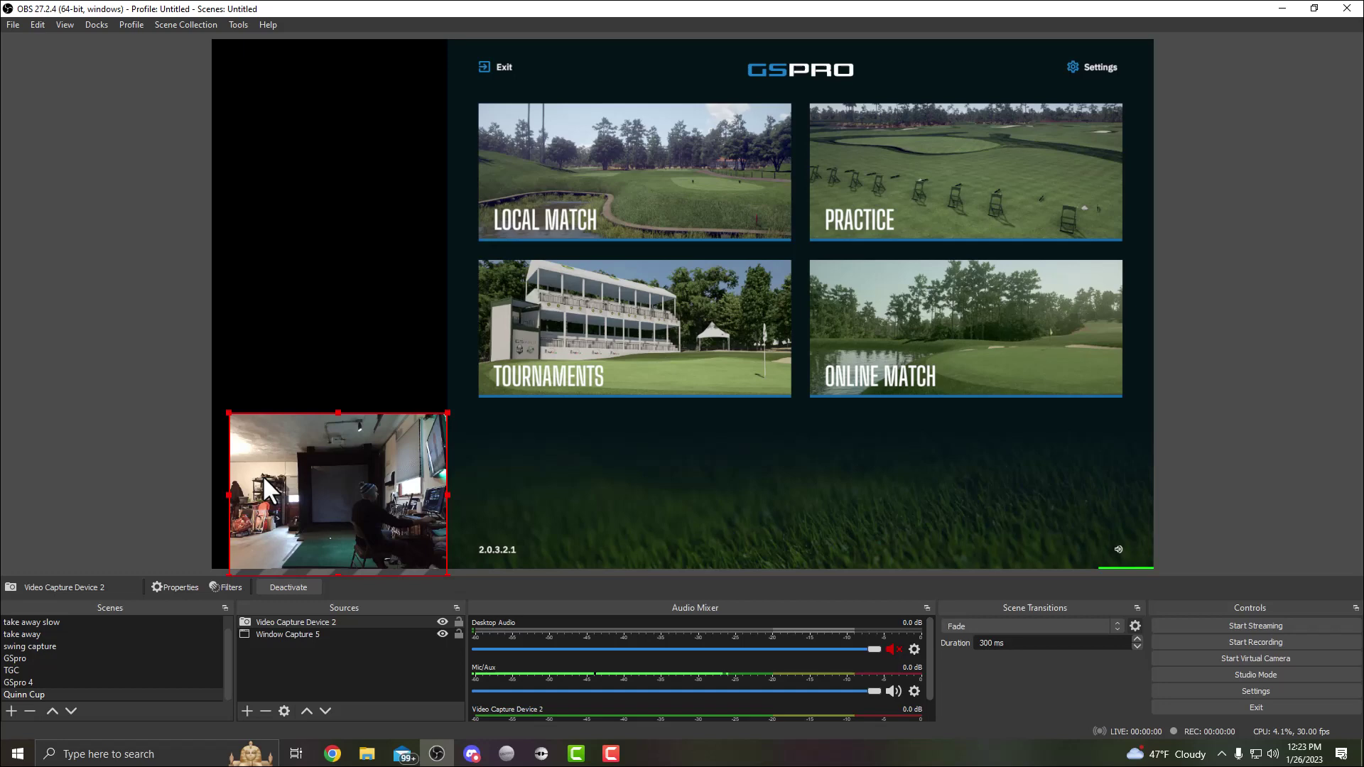
left_click(104, 415)
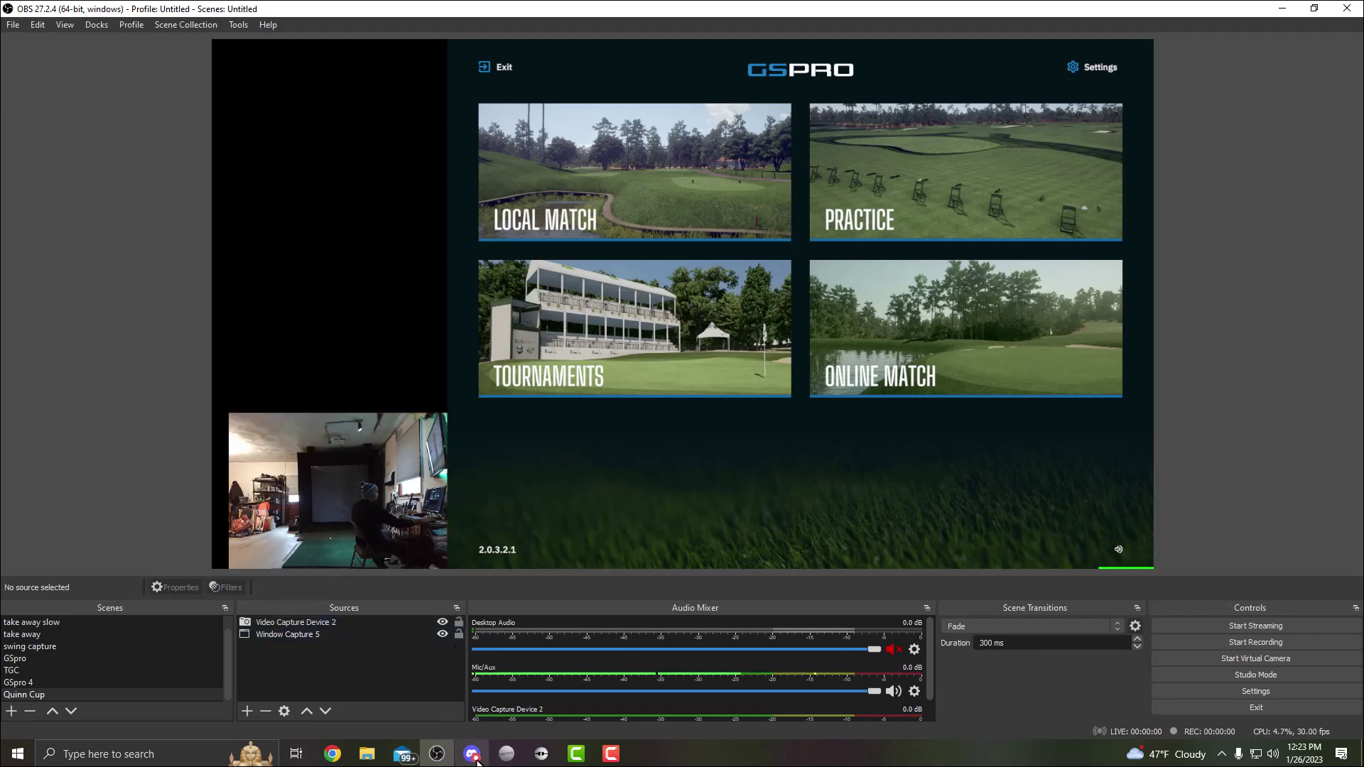
Bring Discord forward and join the SIMGOLF server's Live 1 voice channel
mouse_move(475, 759)
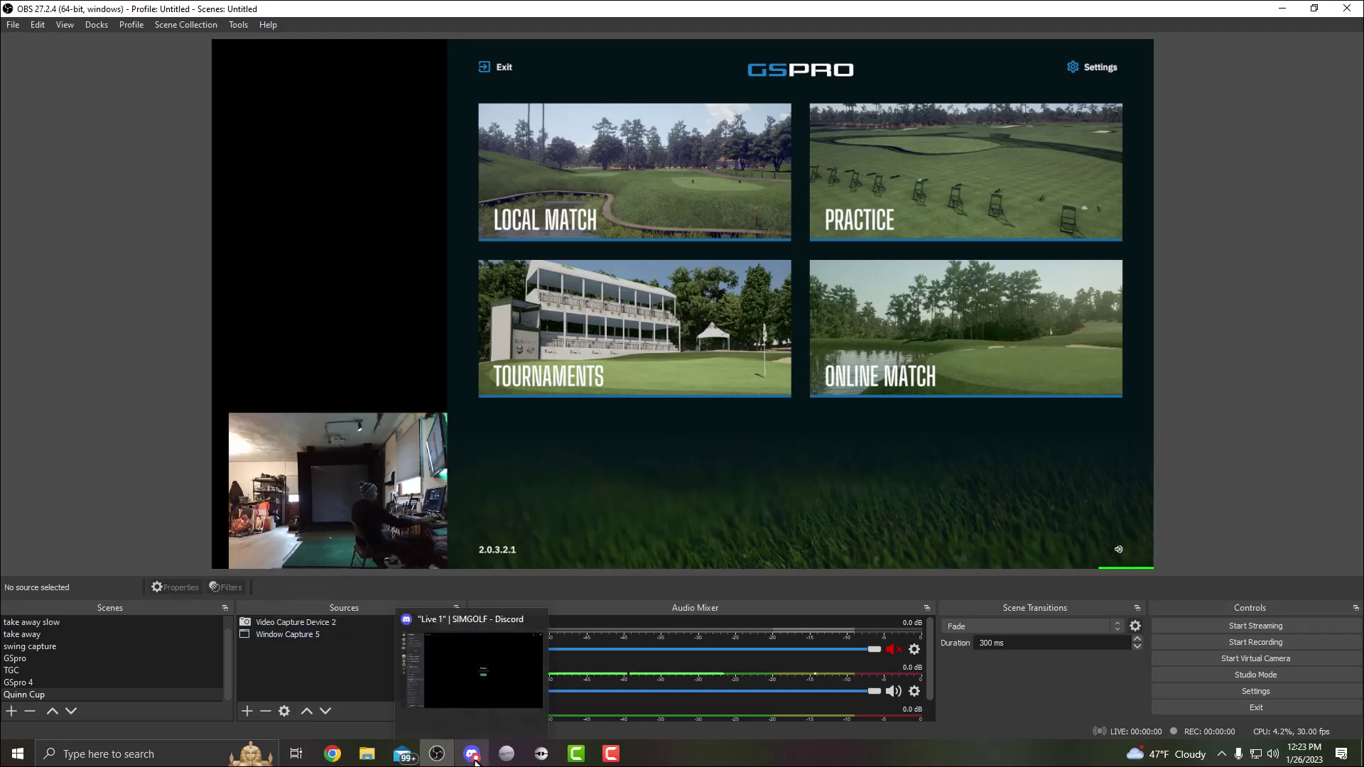
left_click(475, 757)
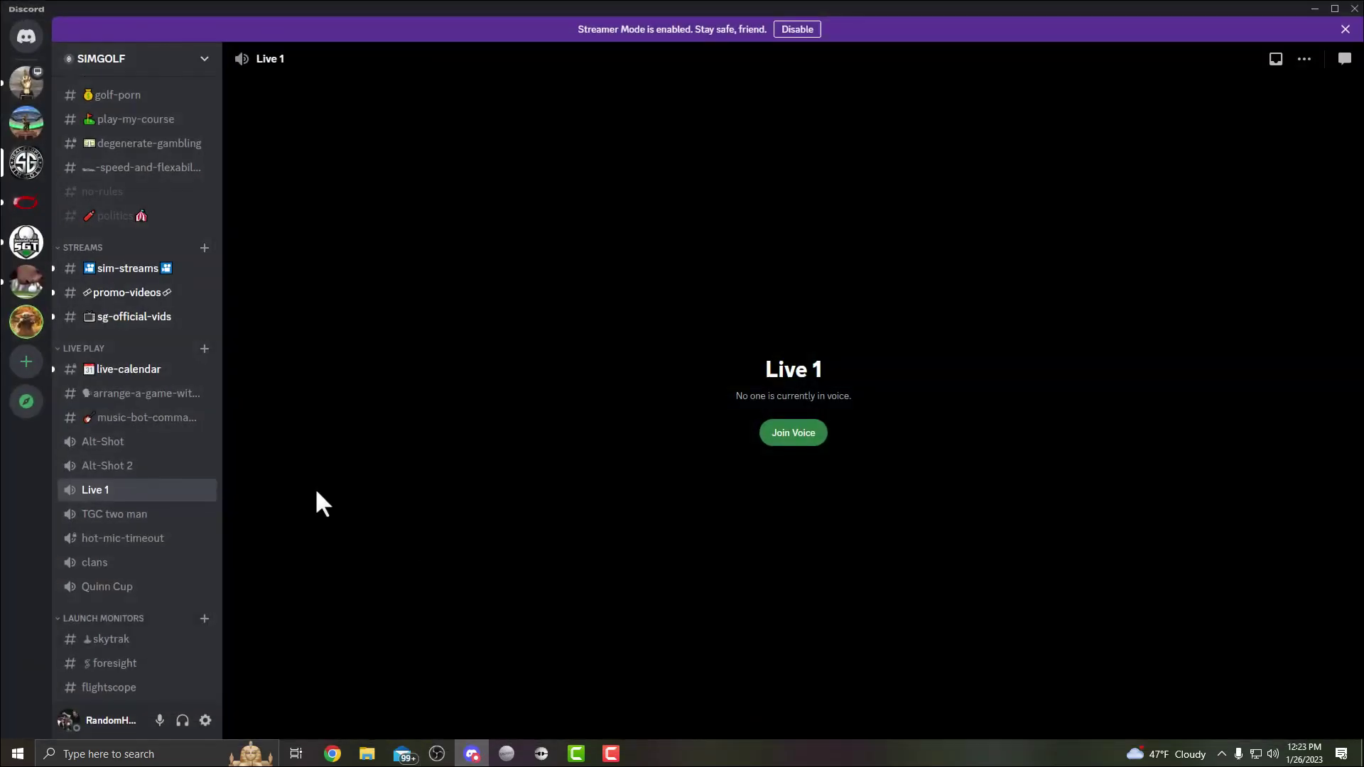
left_click(99, 493)
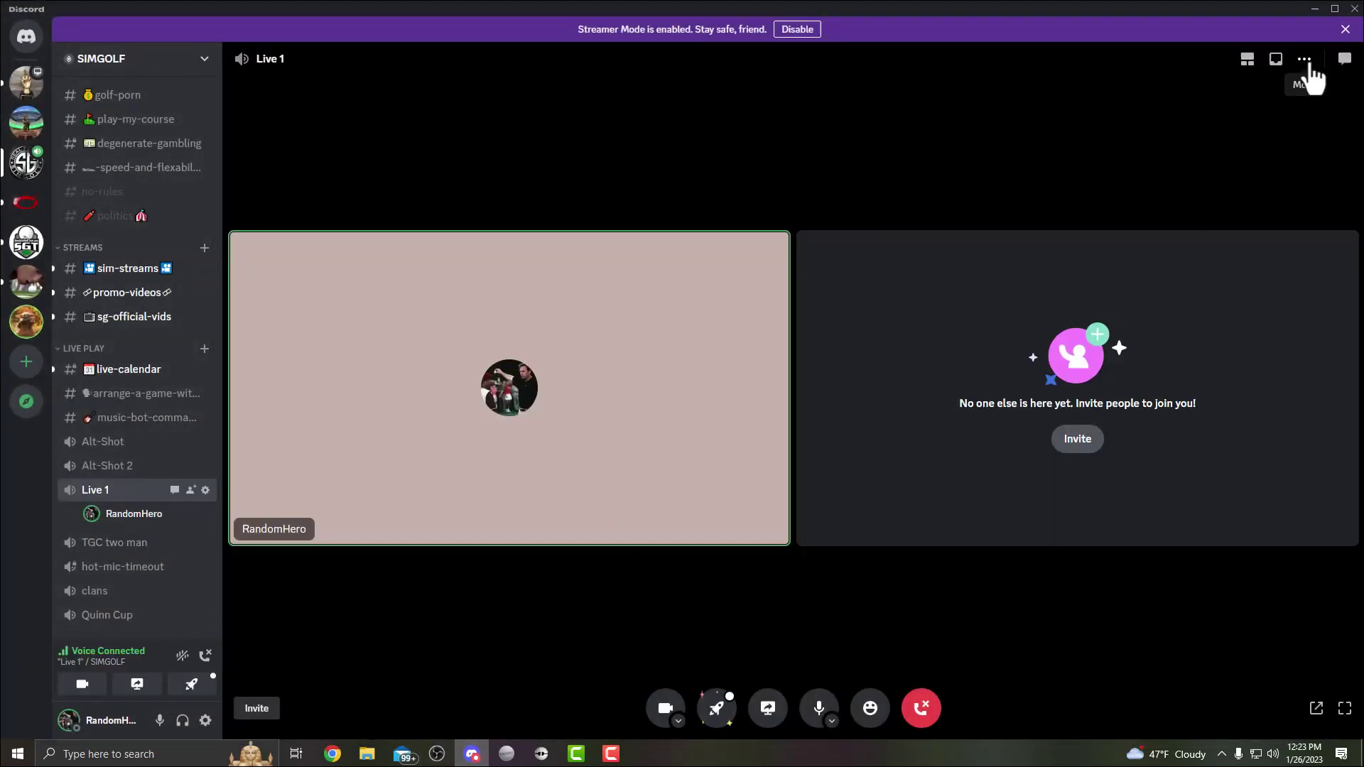
Toggle Show Non-Video Participants off and back on in the call view options
left_click(1305, 63)
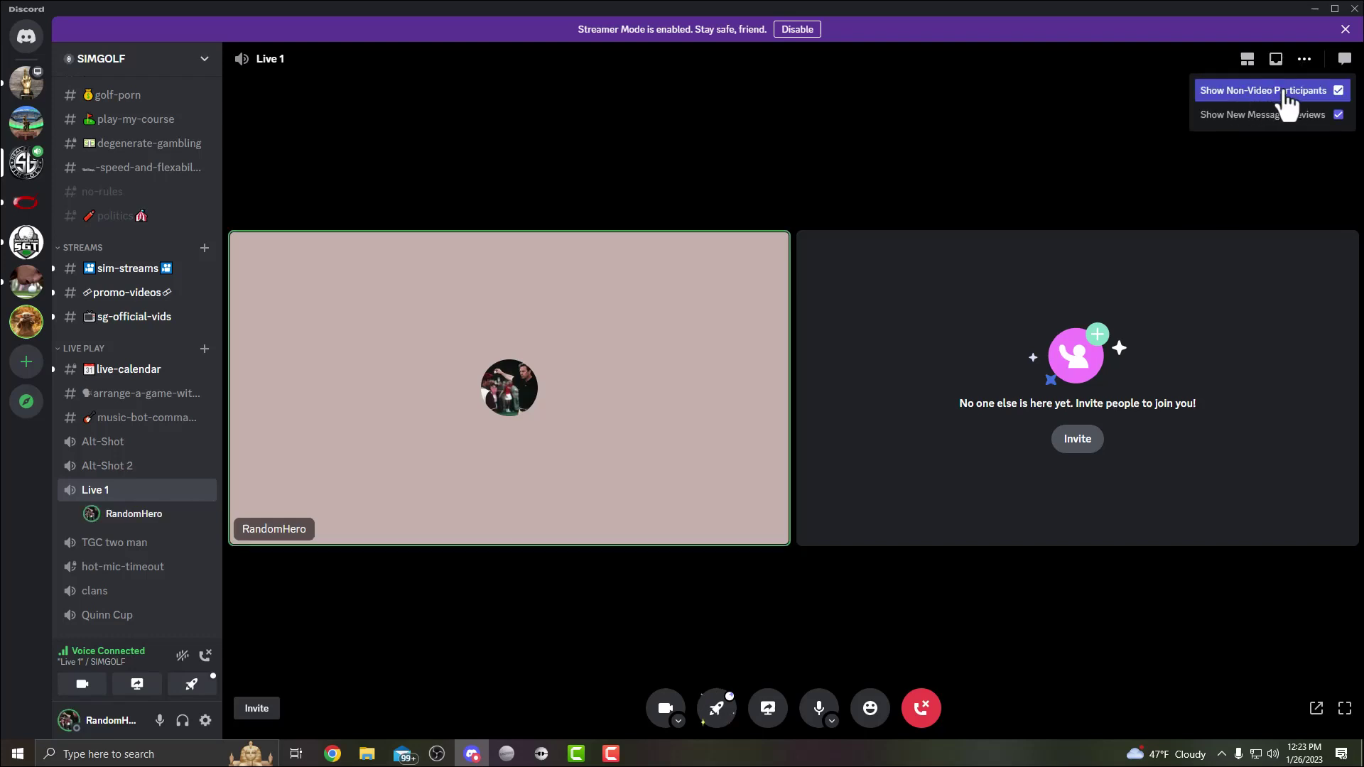
left_click(1293, 92)
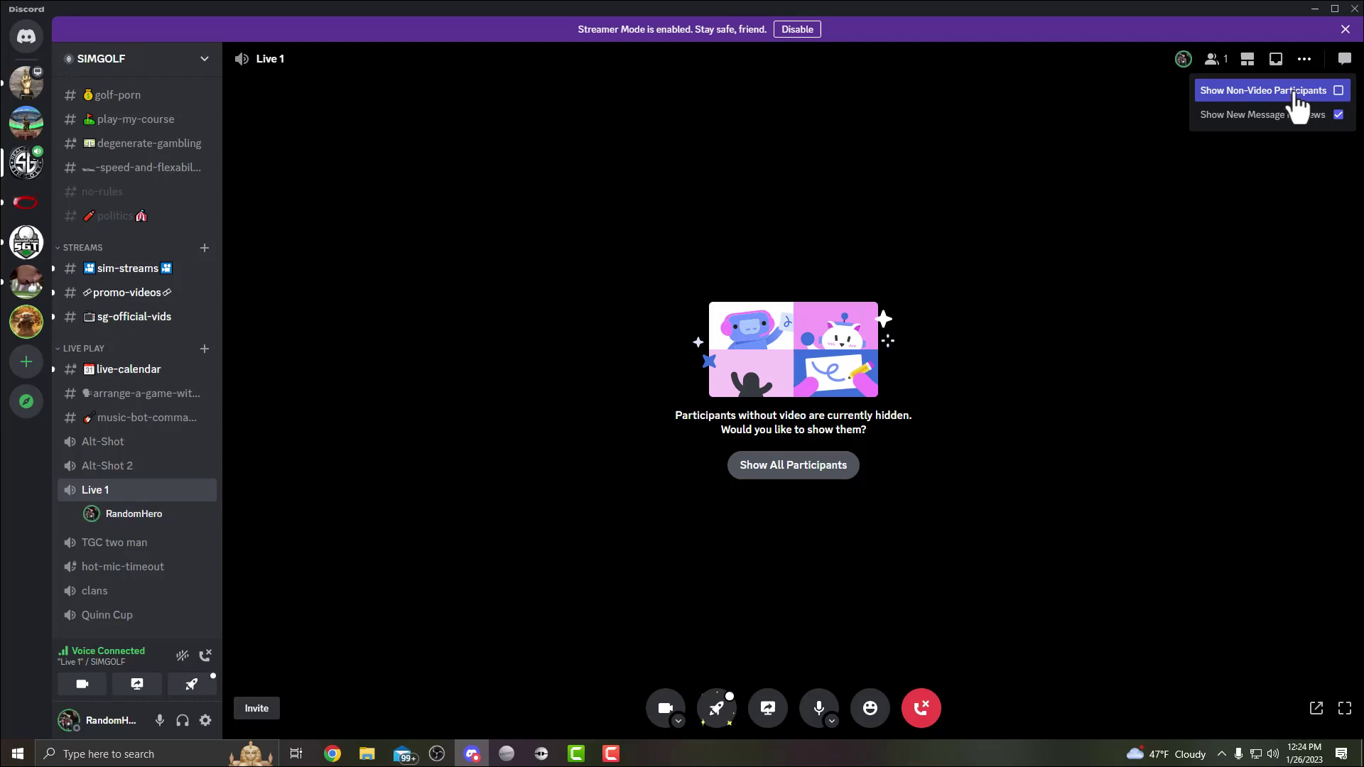
left_click(1298, 93)
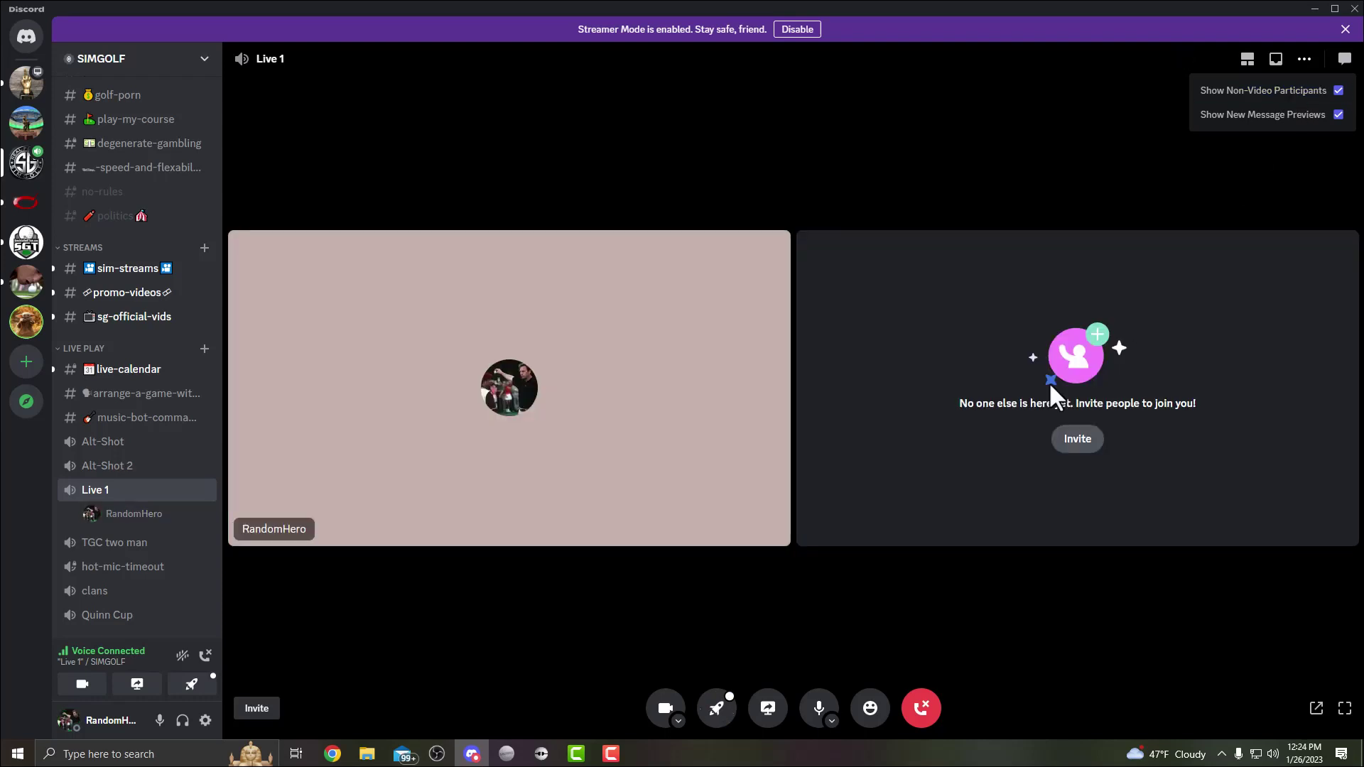
Back in OBS, add Window Capture 6 capturing the Discord Live 1 call window
left_click(439, 756)
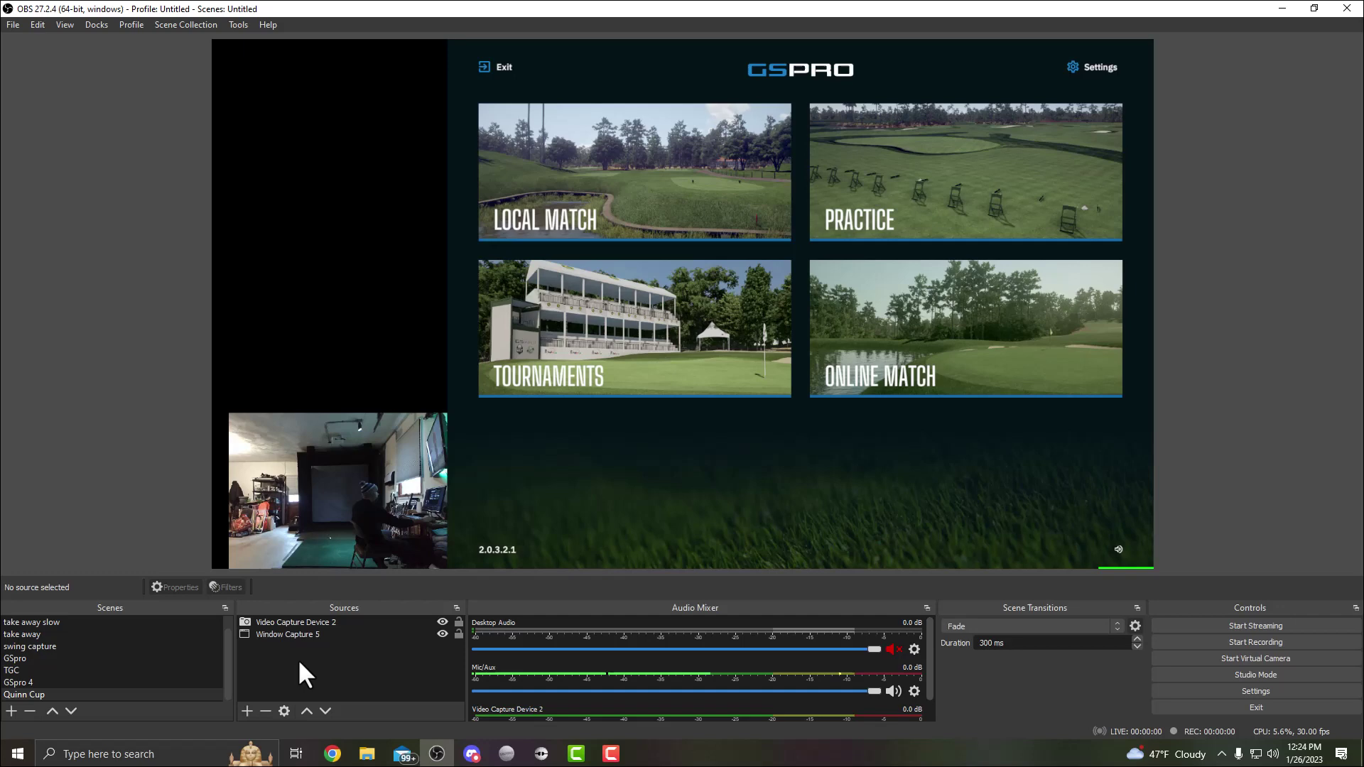
left_click(246, 709)
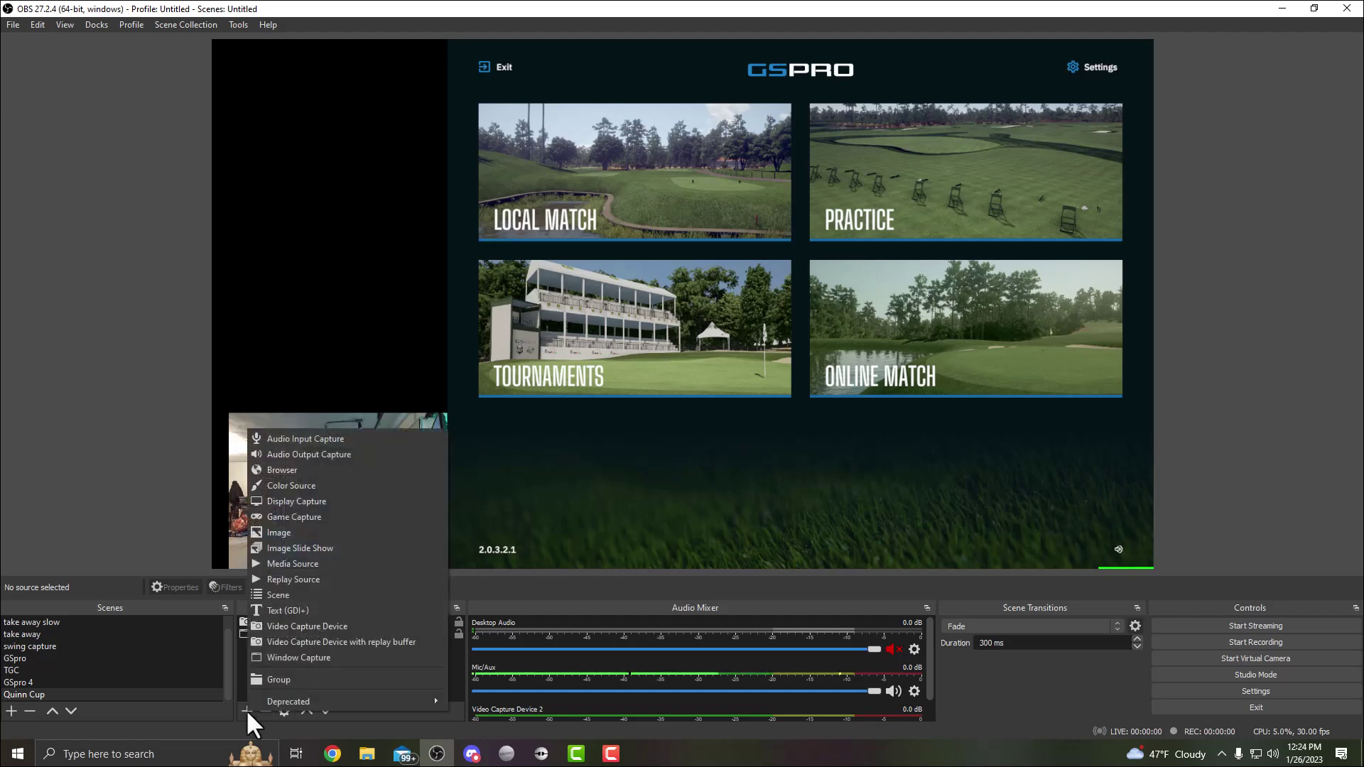
left_click(278, 655)
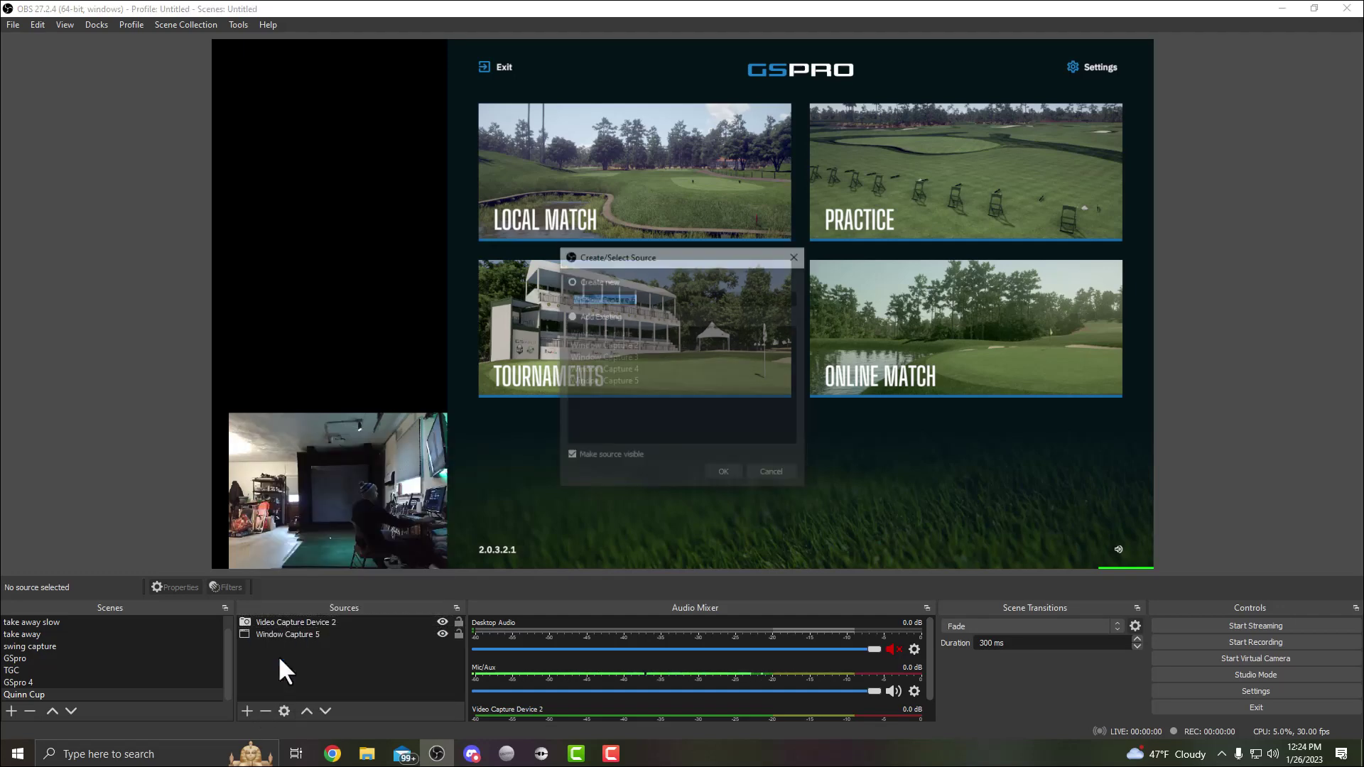
left_click(720, 471)
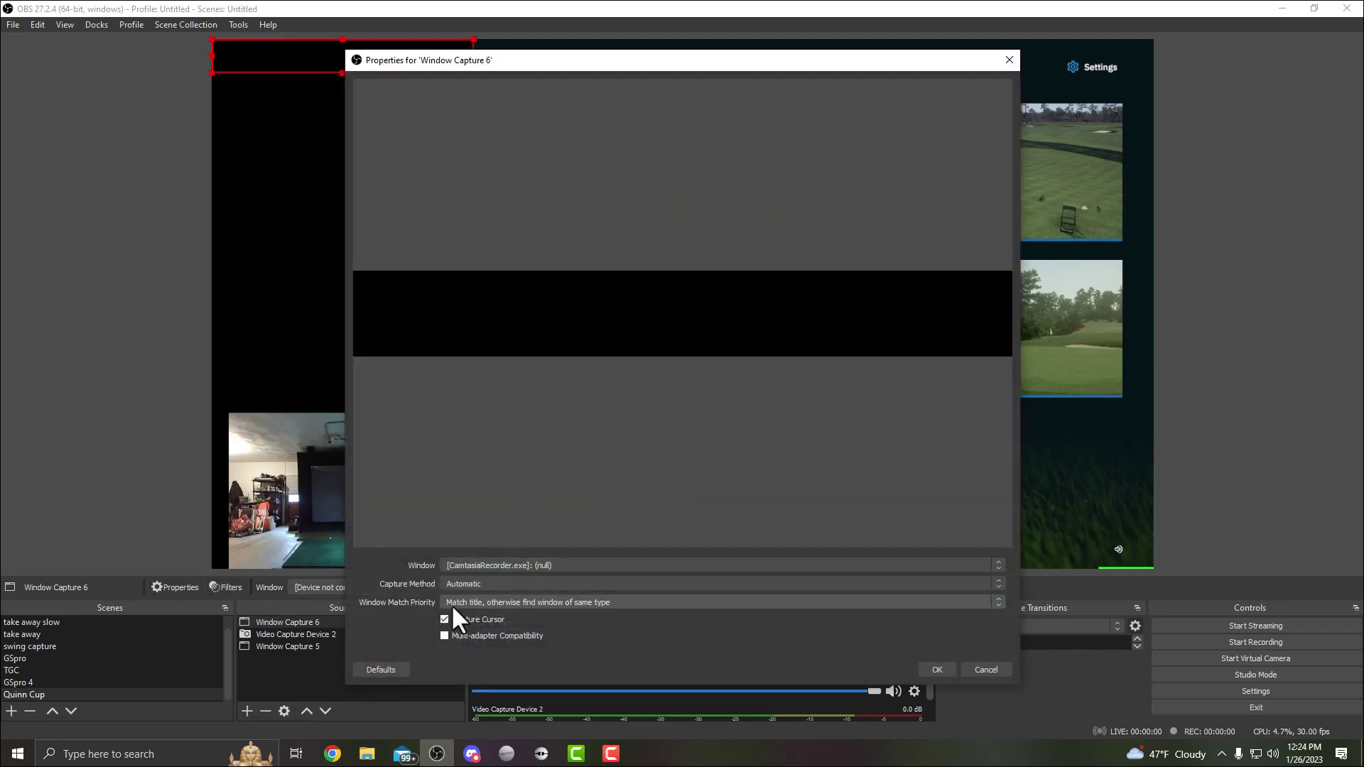
left_click(519, 565)
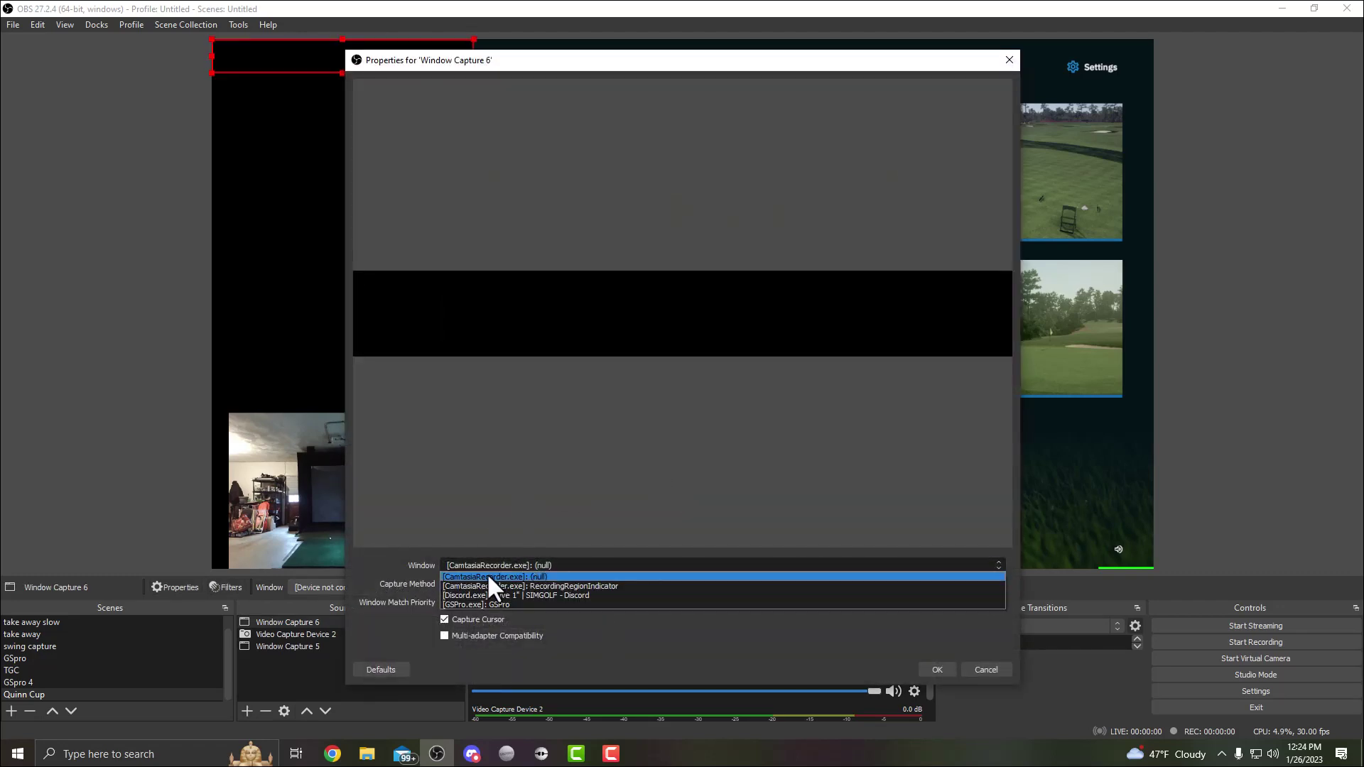
left_click(483, 595)
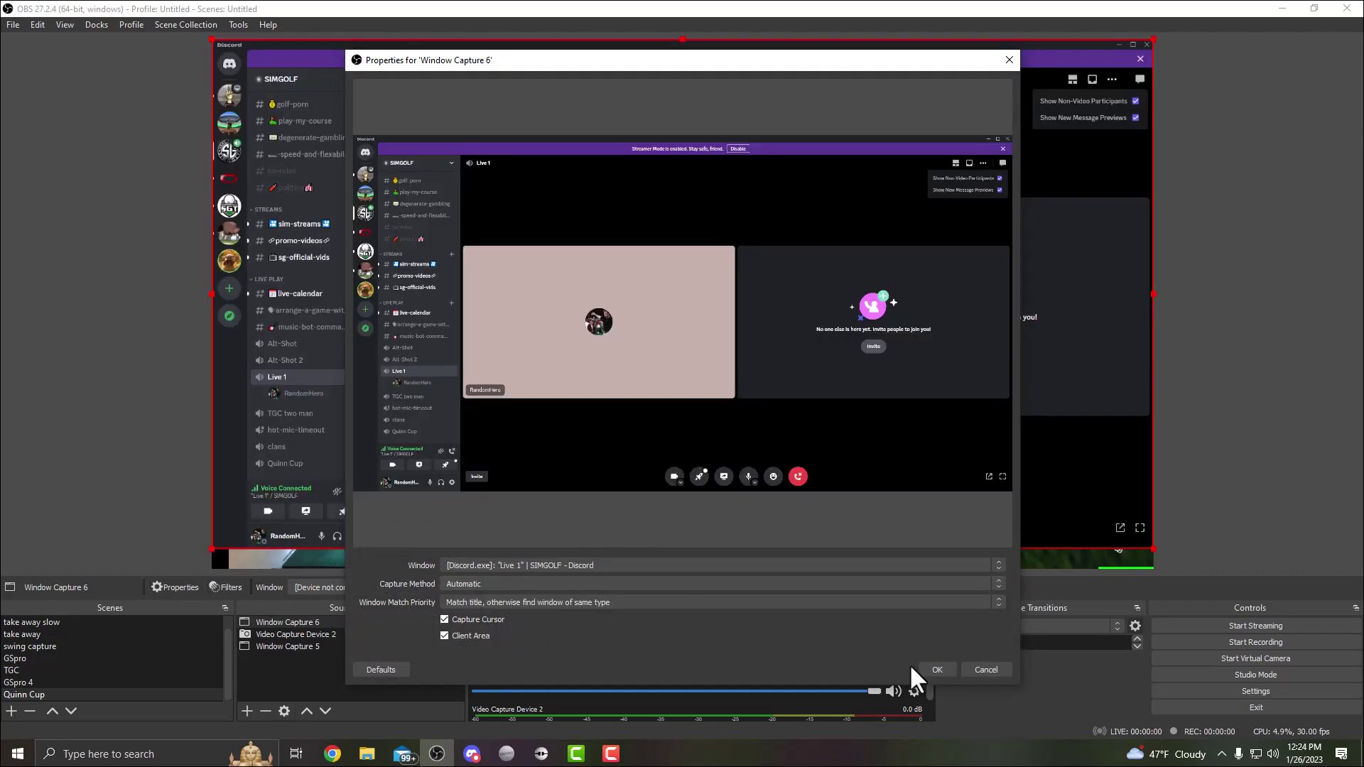
left_click(941, 668)
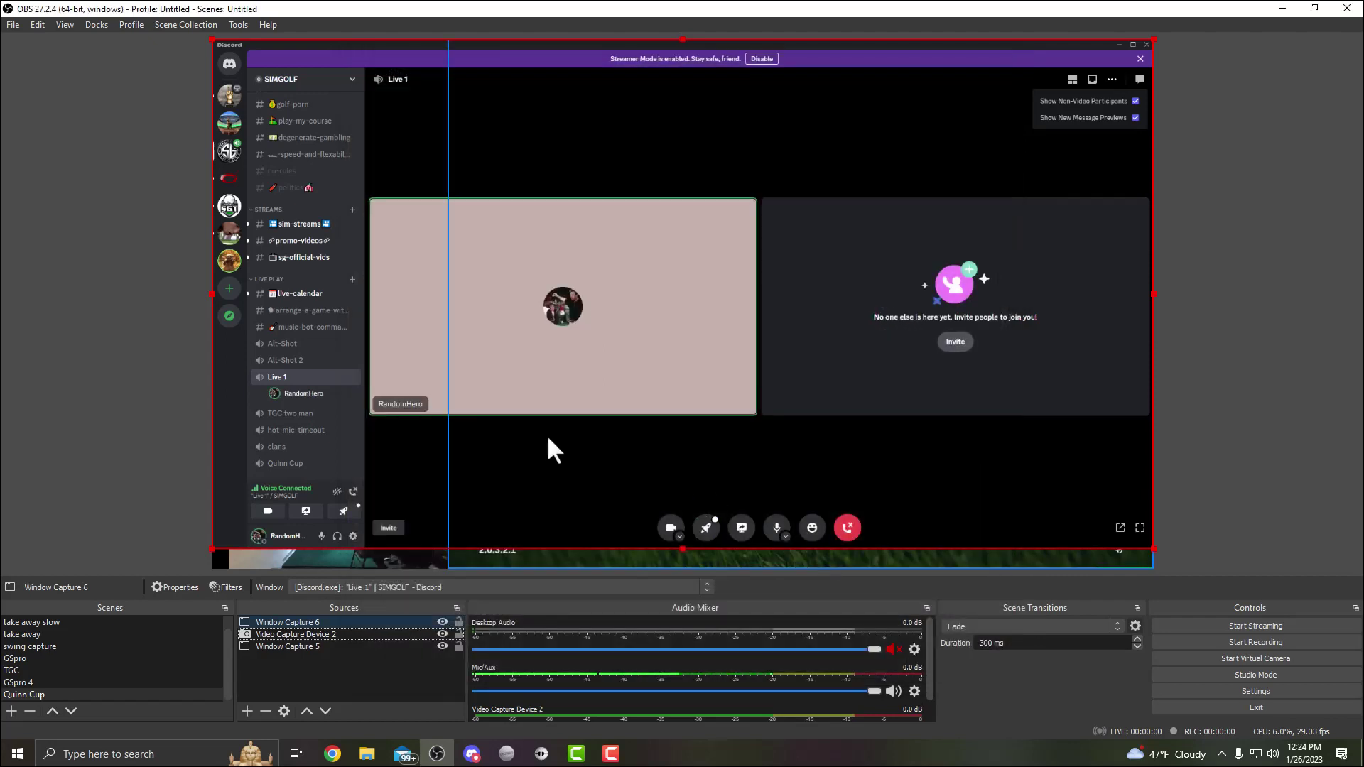
Crop Window Capture 6 to the participant tile, shrink it, and place it above the webcam
left_click_drag(355, 433, 432, 365)
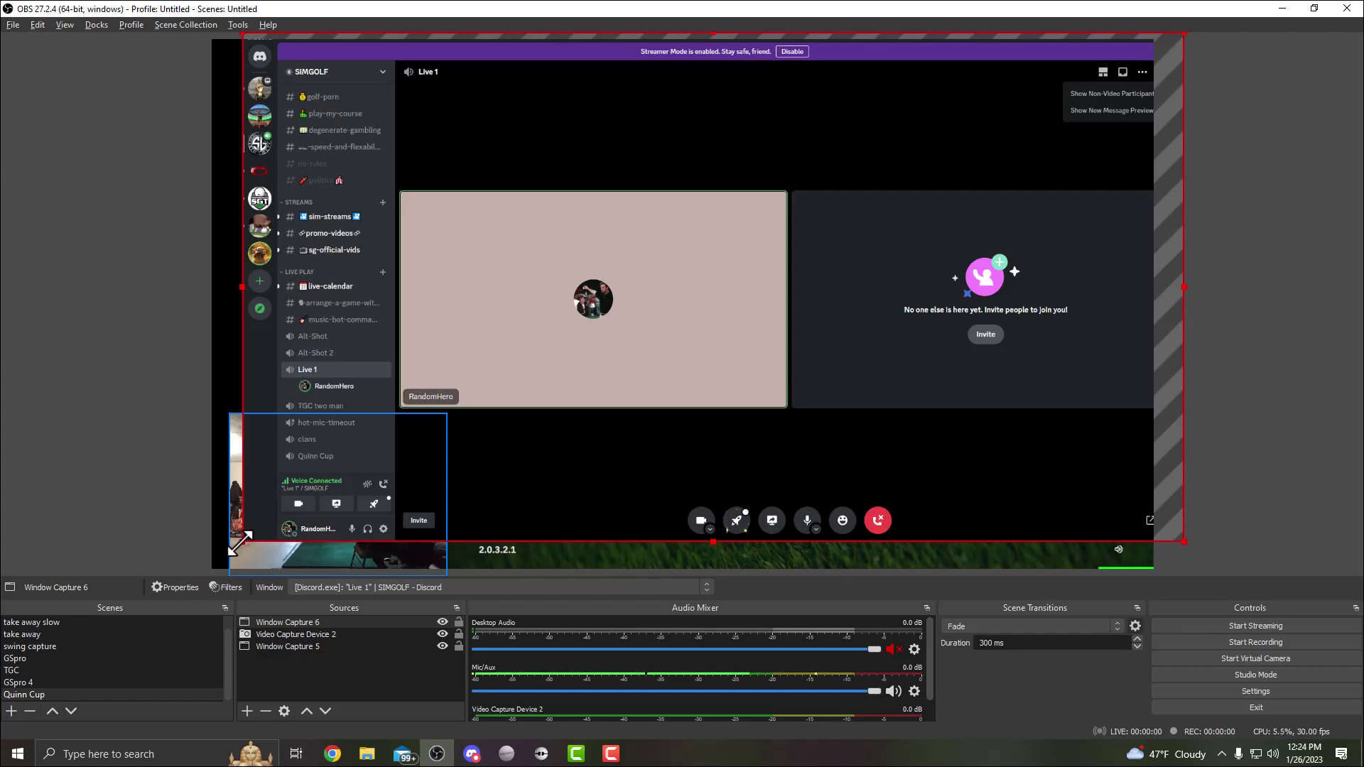
left_click_drag(240, 543, 407, 410)
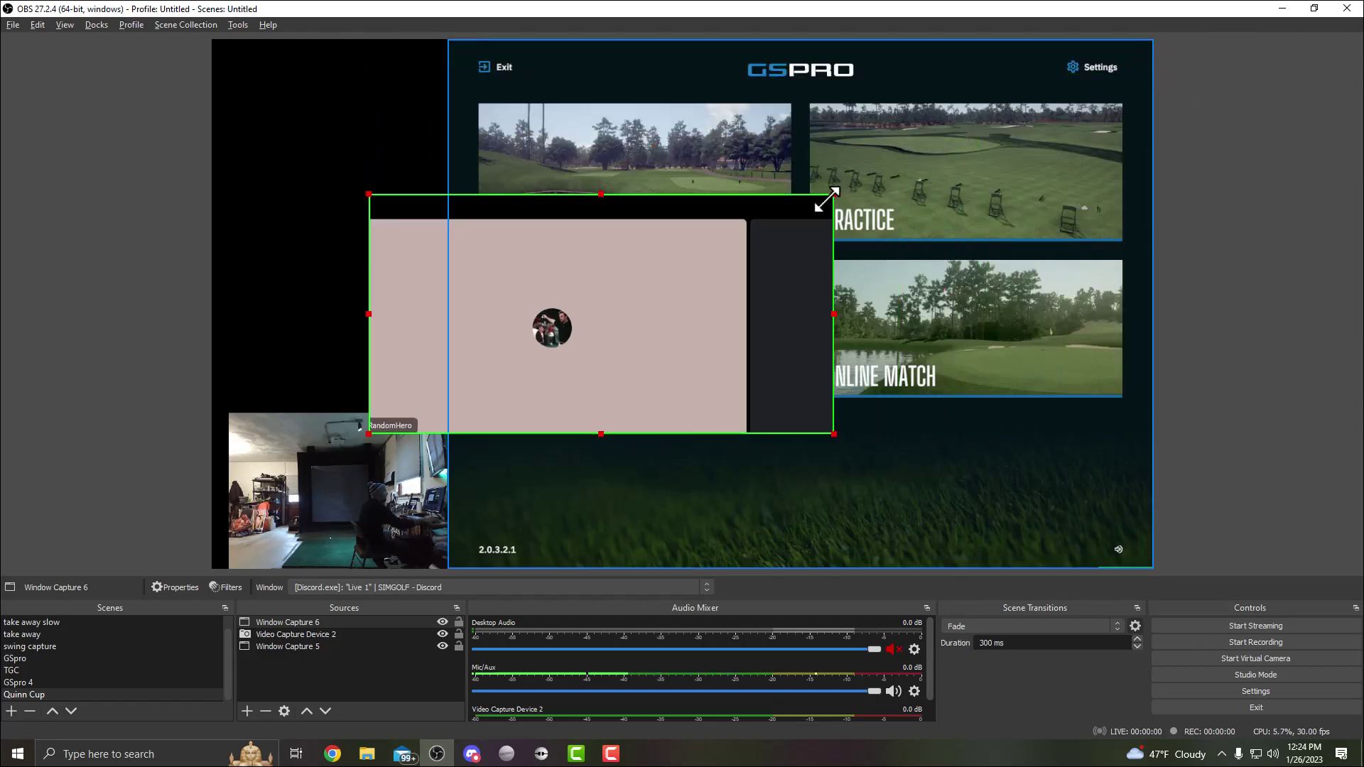
left_click_drag(826, 201, 727, 224)
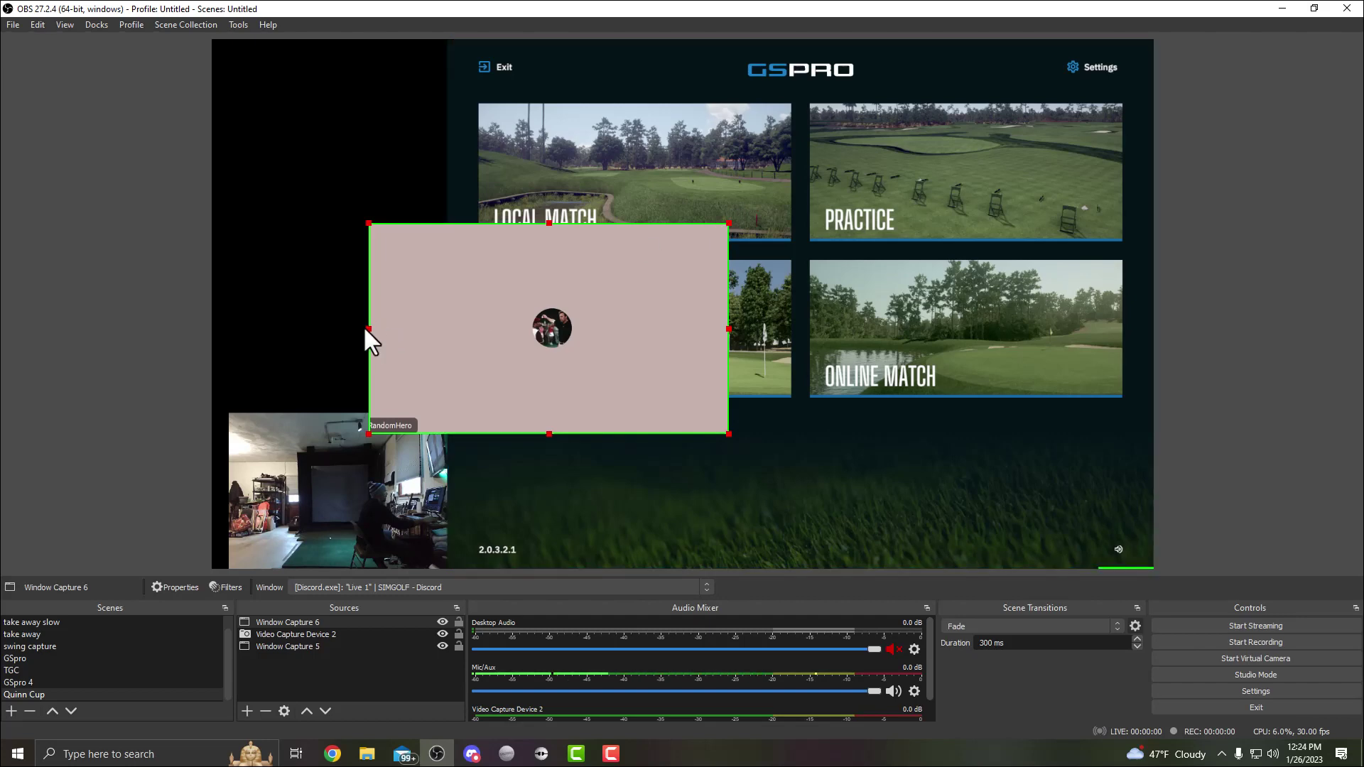
left_click_drag(368, 328, 400, 328)
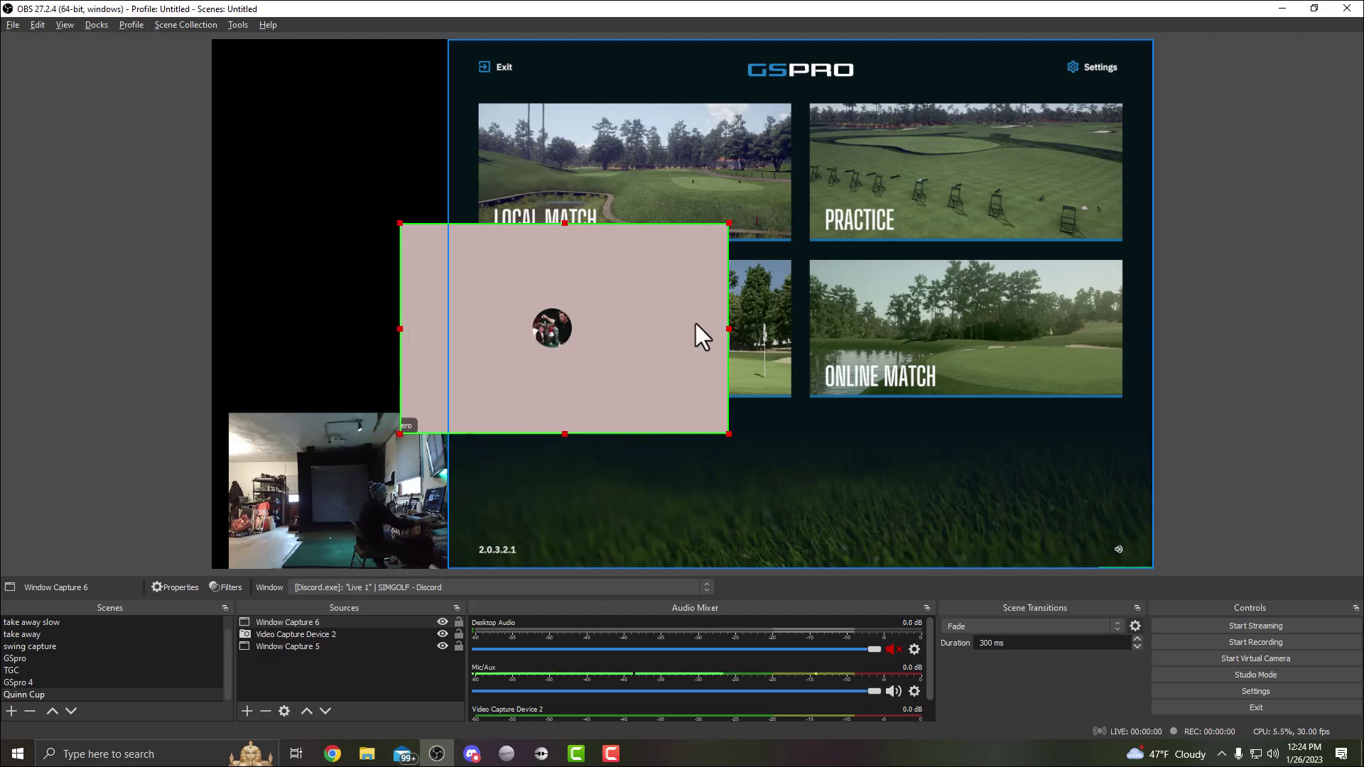
left_click_drag(729, 330, 679, 337)
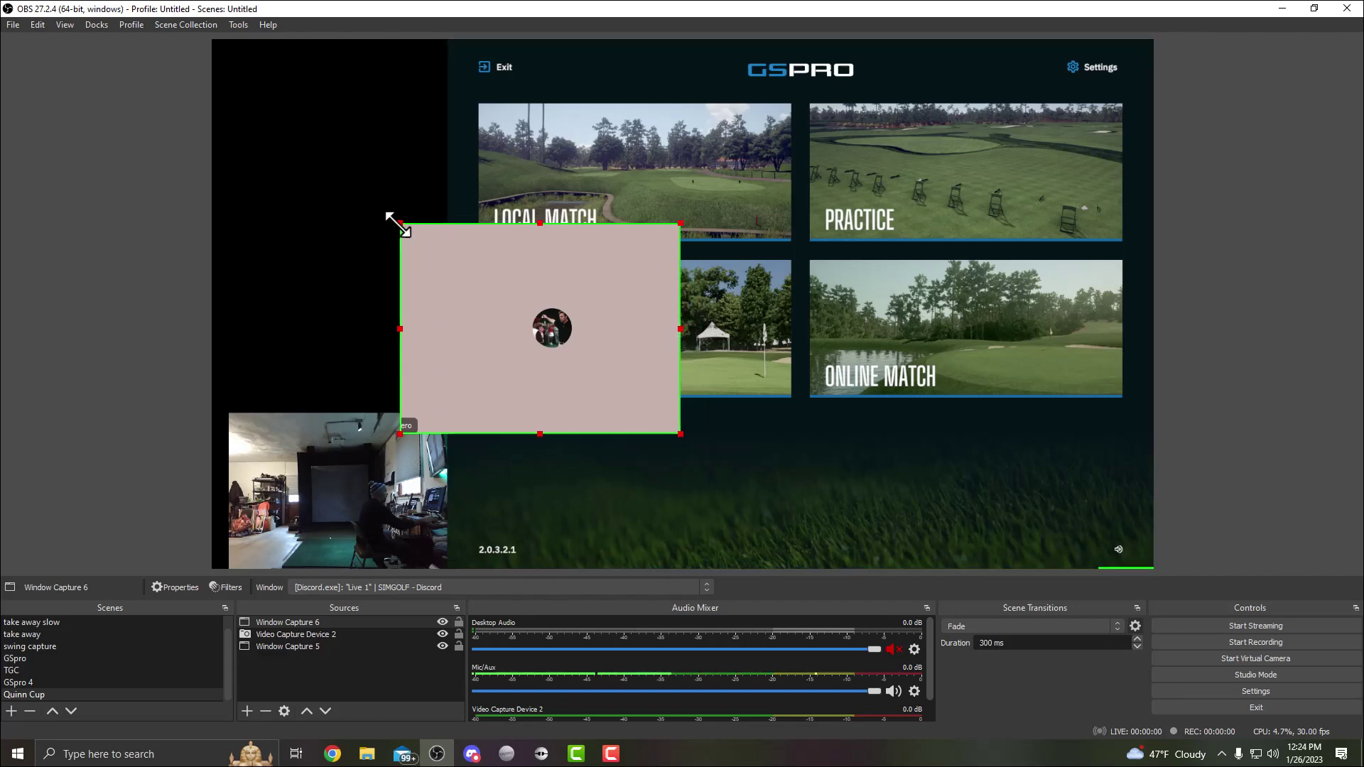
left_click_drag(398, 224, 375, 313)
left_click(124, 318)
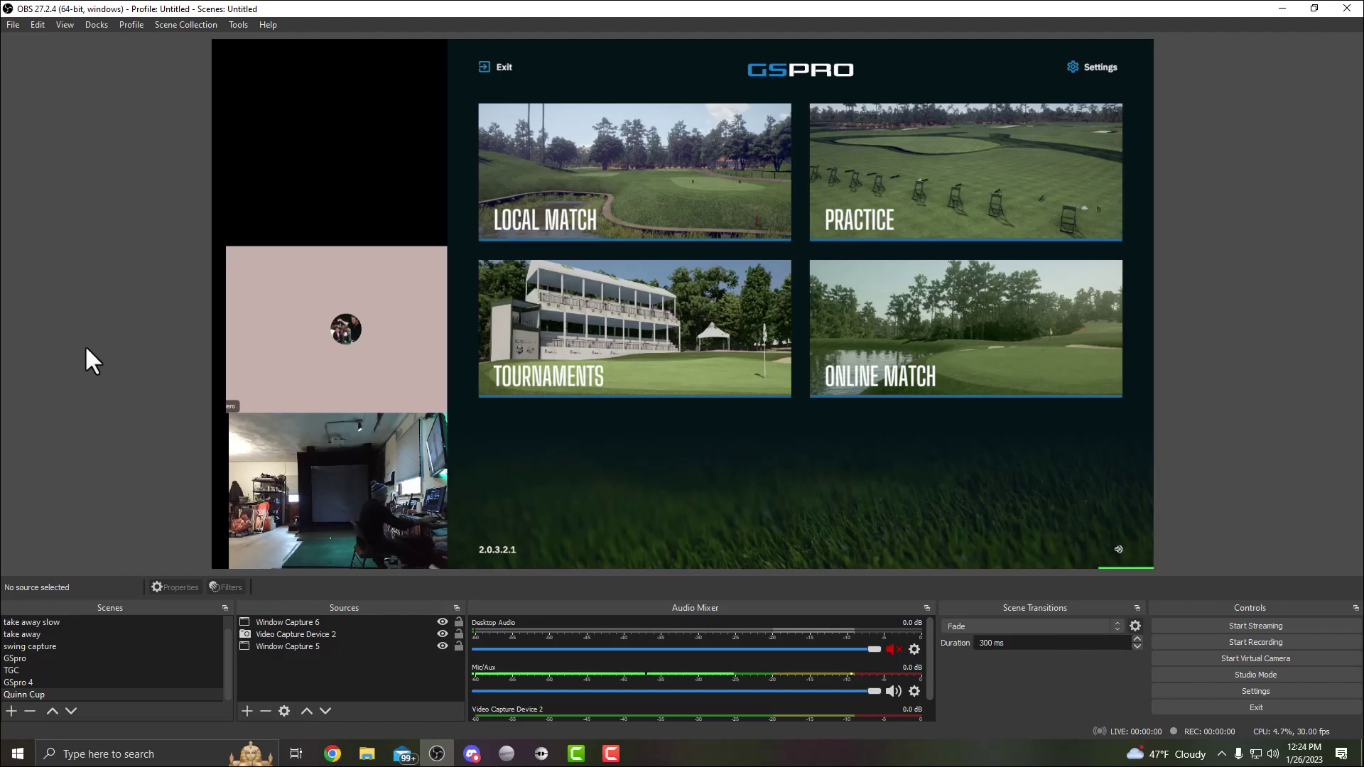
Add a Text (GDI+) caption 'Team Eskimo Up 3' and shrink it along the GSPro capture's bottom
left_click(247, 712)
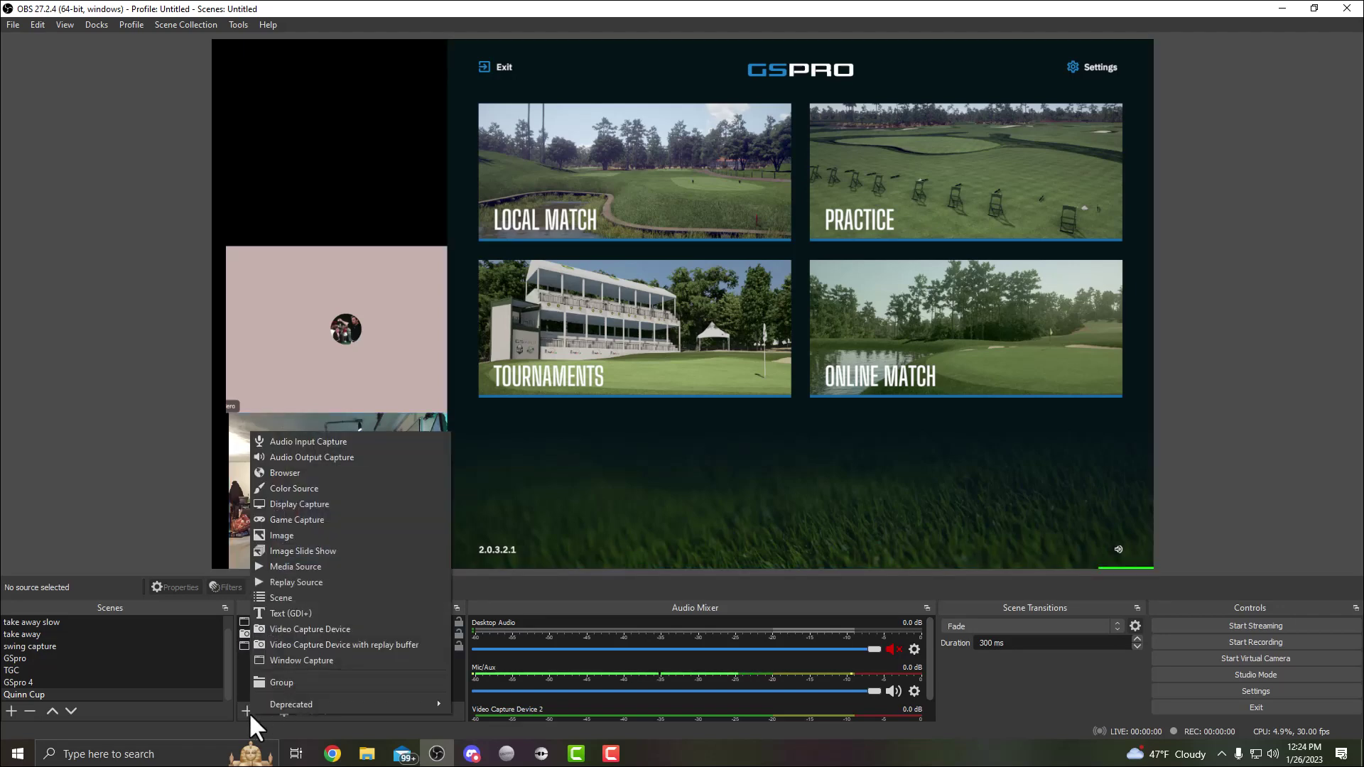
left_click(289, 612)
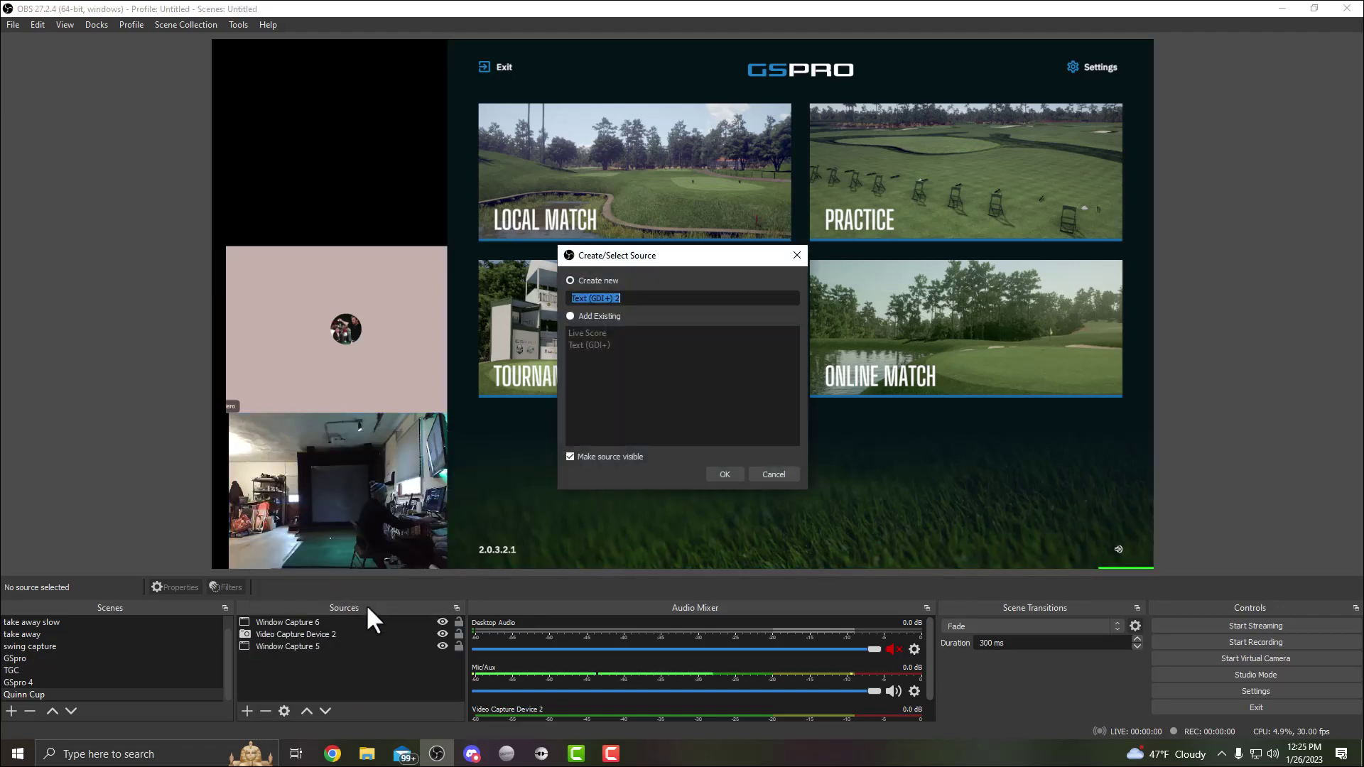
left_click(731, 473)
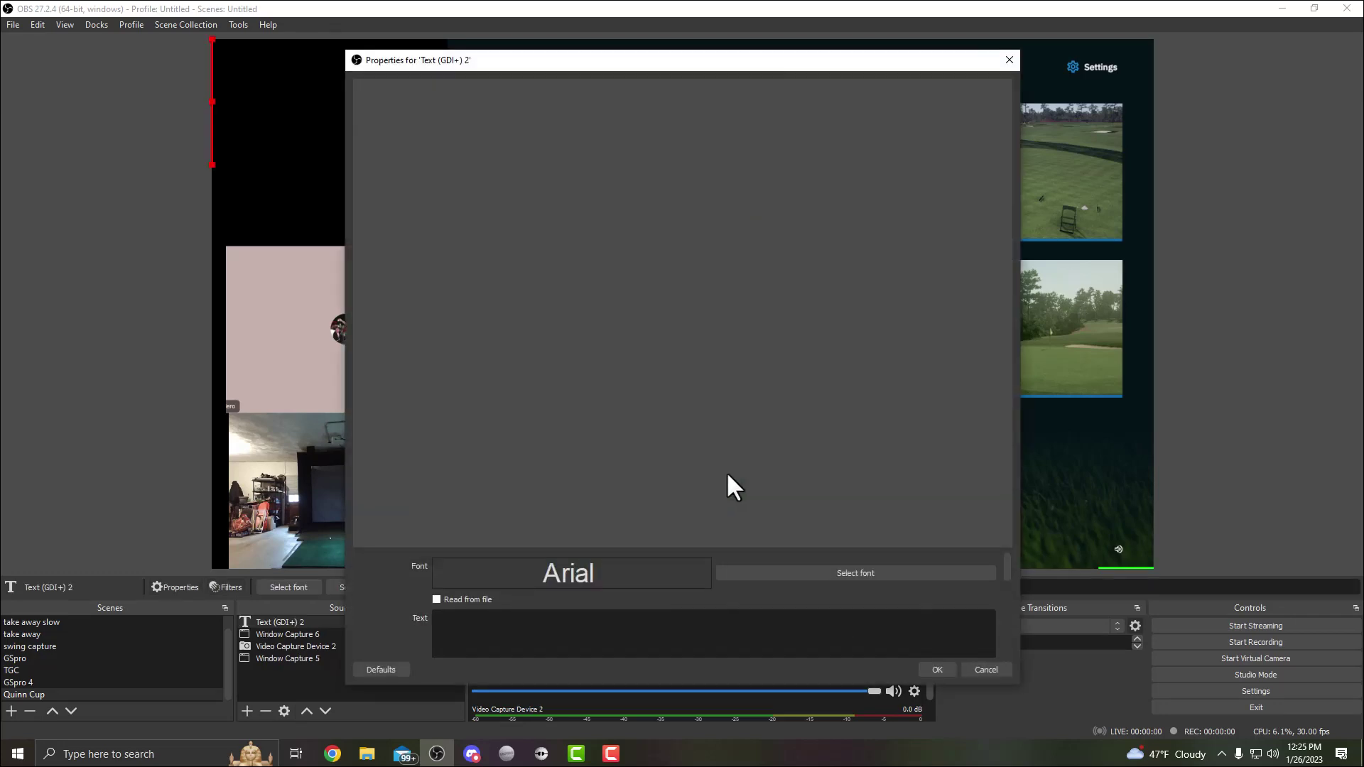
left_click(540, 638)
type("T")
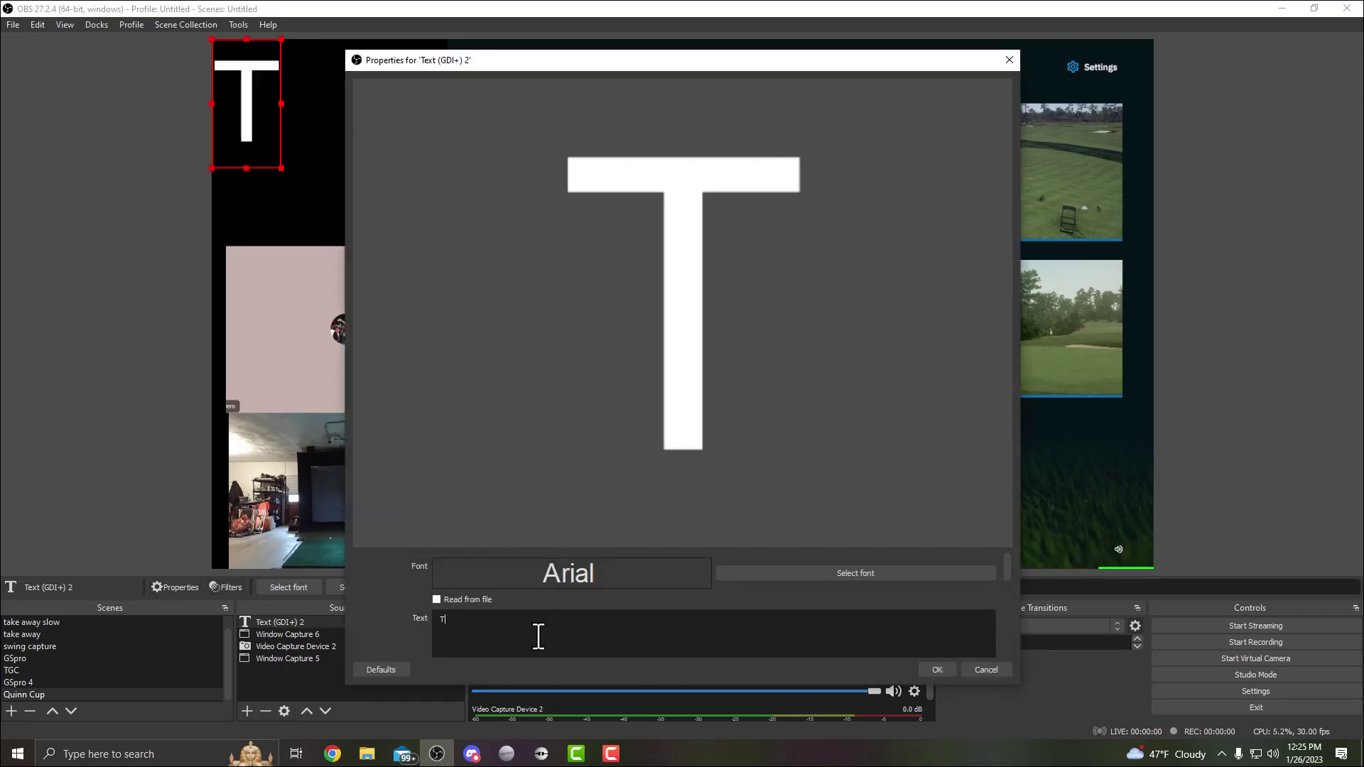
type("eam Eskimo U")
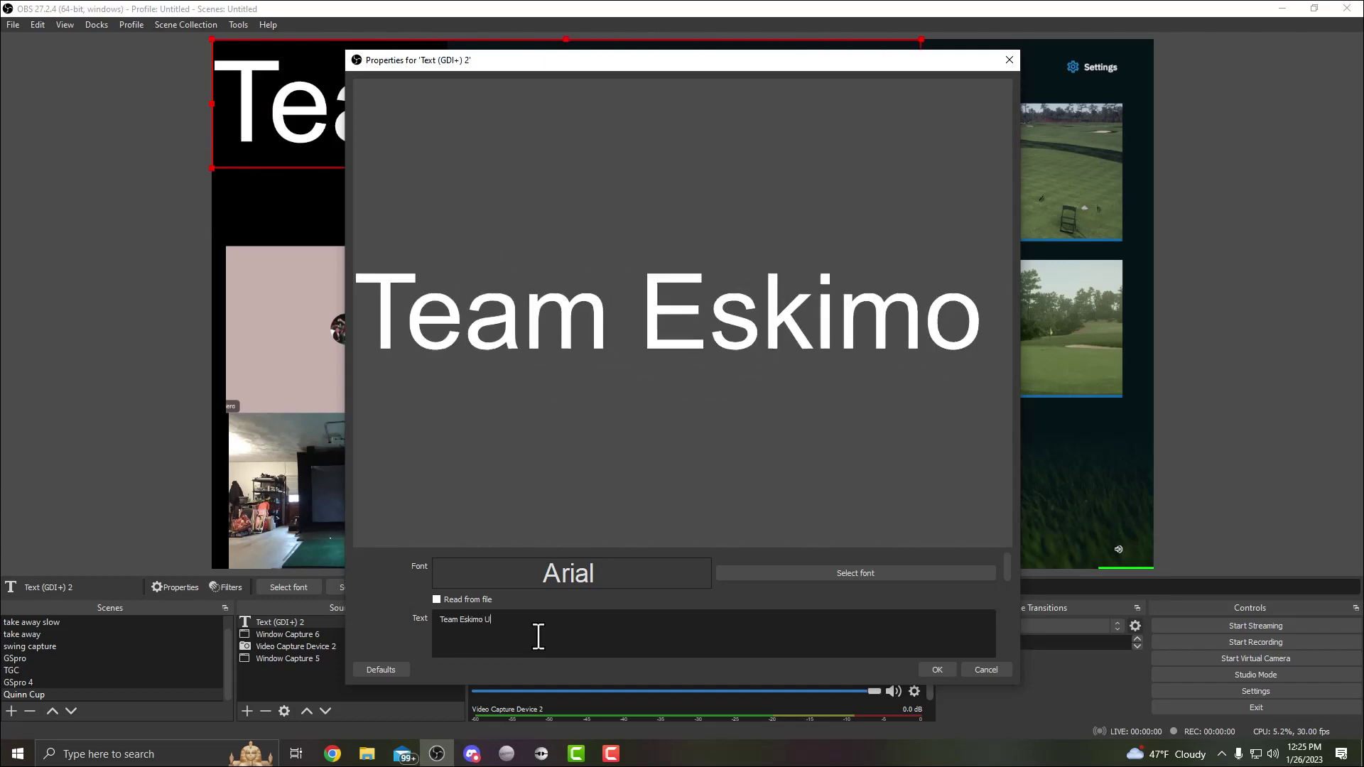
type("p 3")
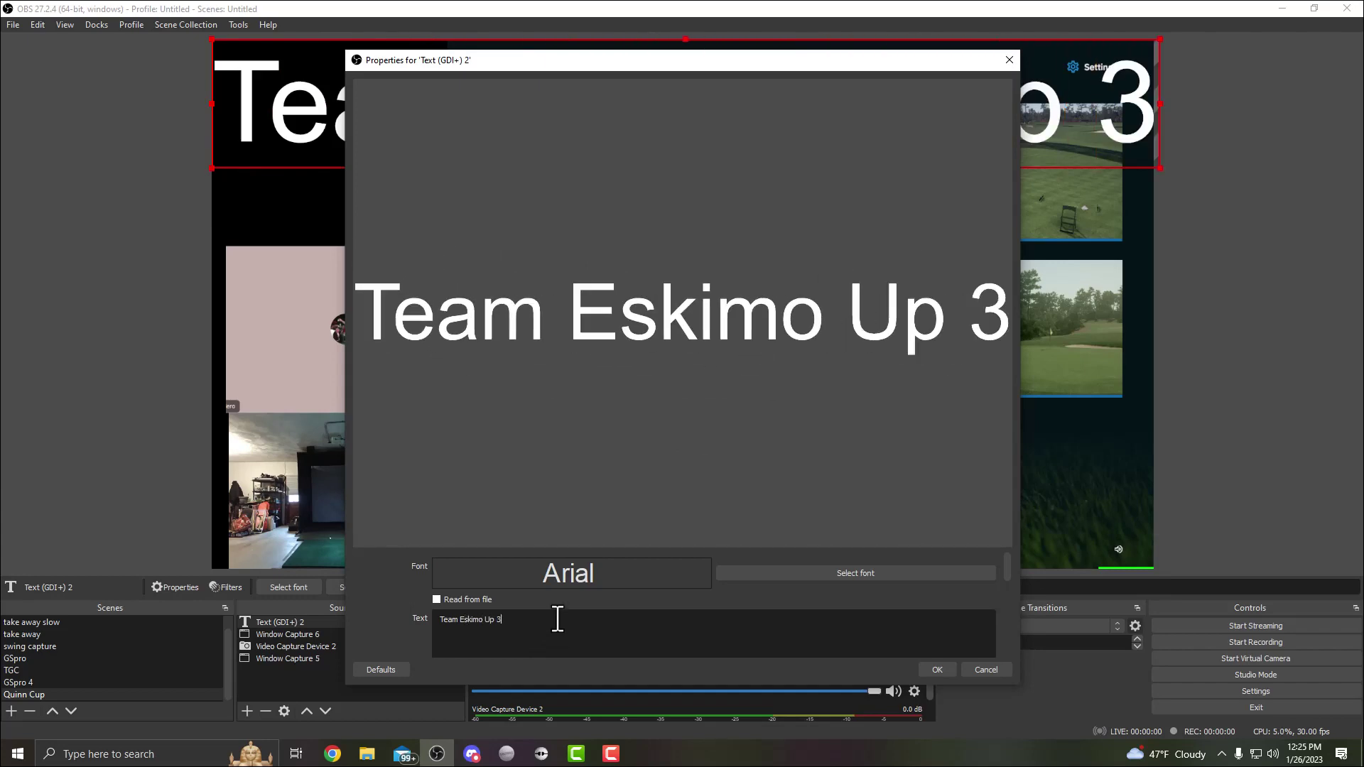
left_click(938, 668)
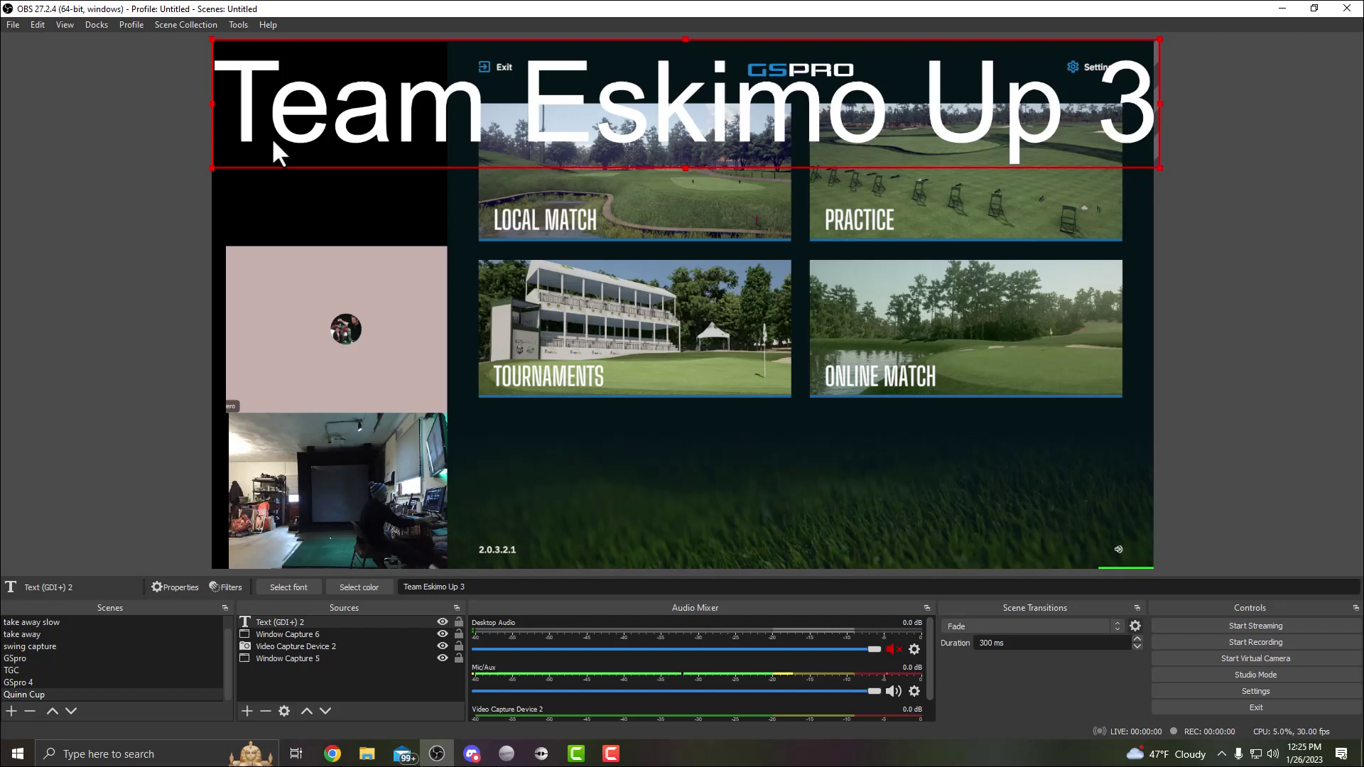
left_click_drag(212, 168, 649, 573)
Start the OBS virtual camera and switch over to the Discord call
left_click(1261, 493)
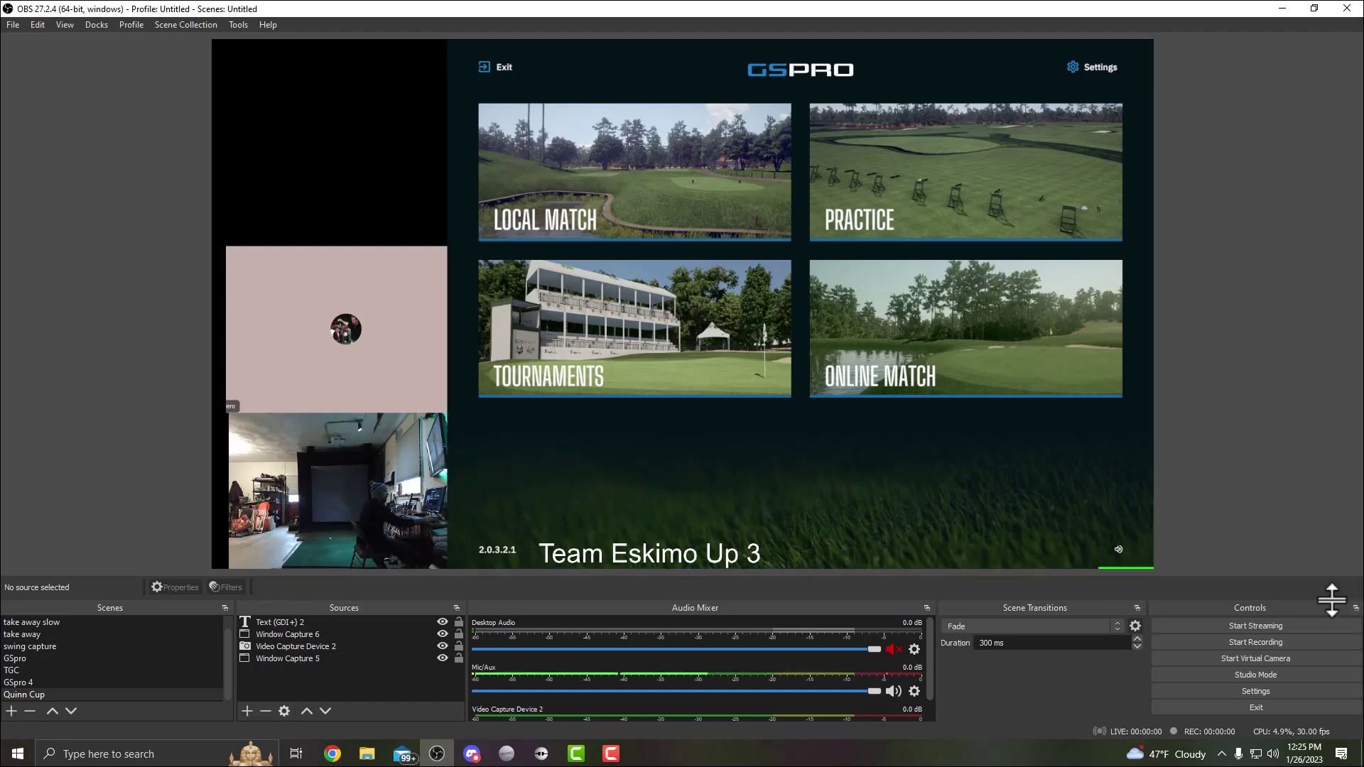
left_click(1200, 656)
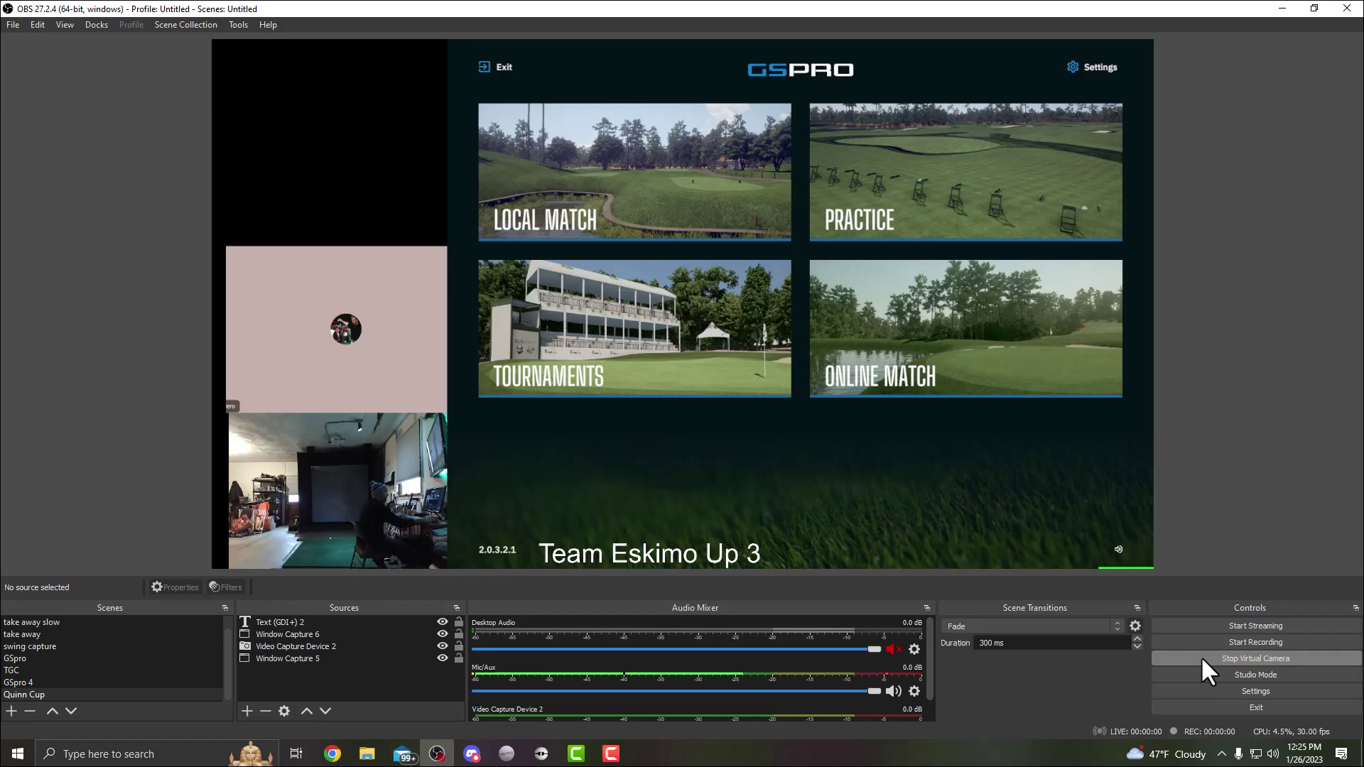
left_click(471, 754)
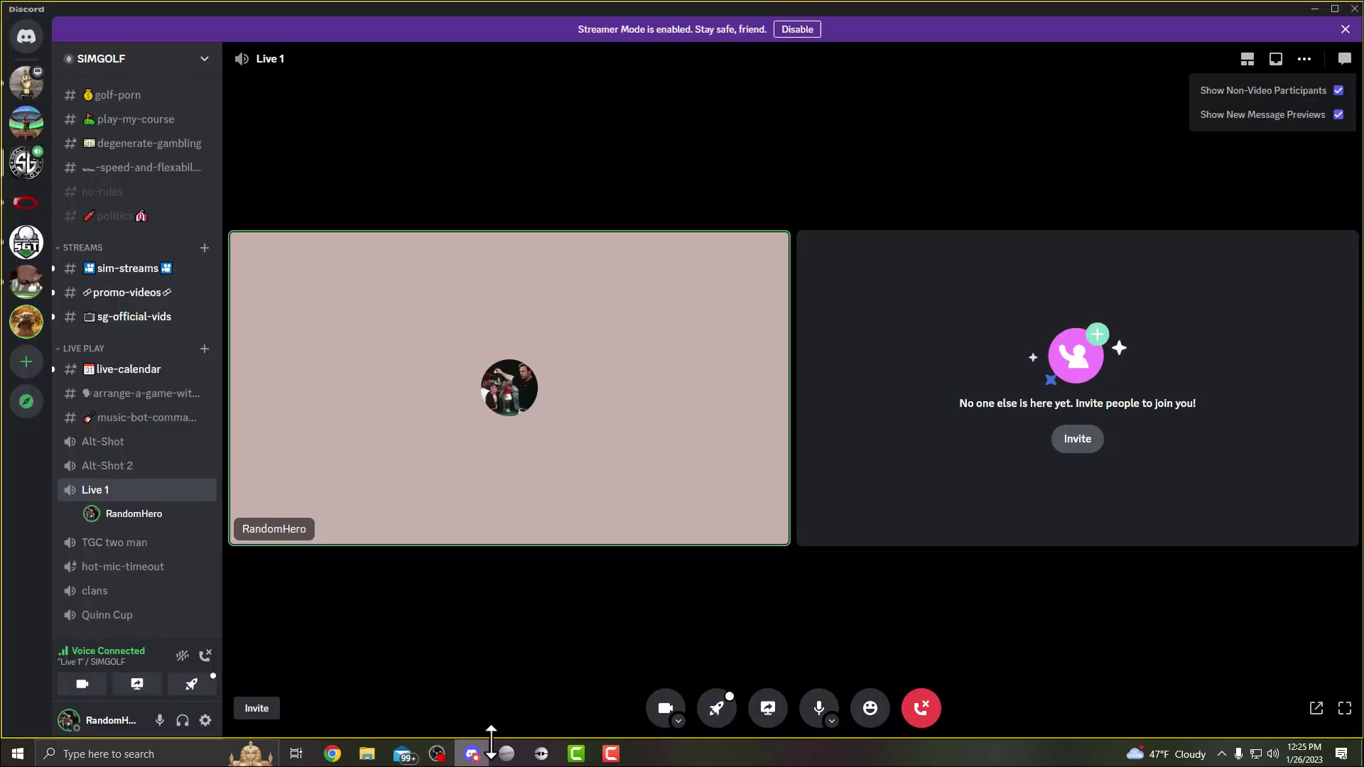
Turn on the Discord camera with OBS Virtual Camera as the video device
left_click(678, 721)
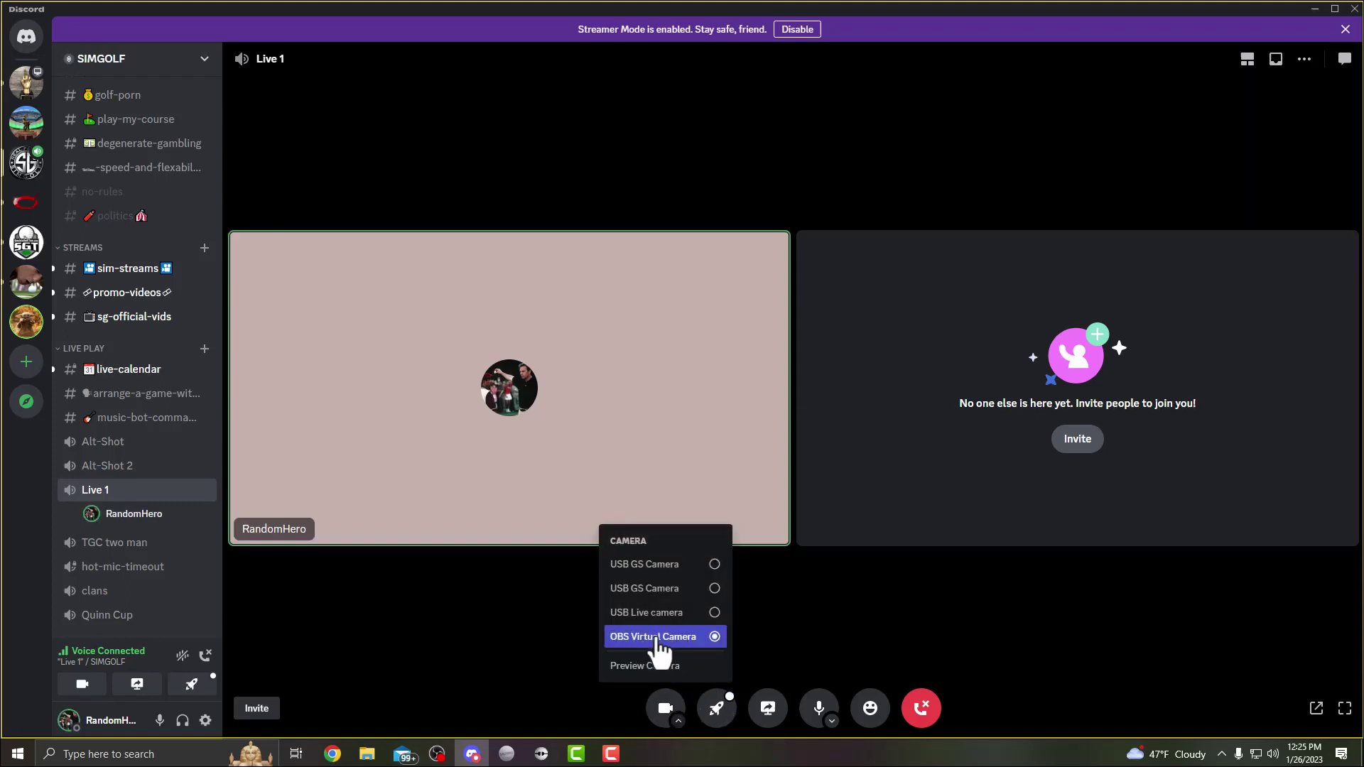
left_click(551, 645)
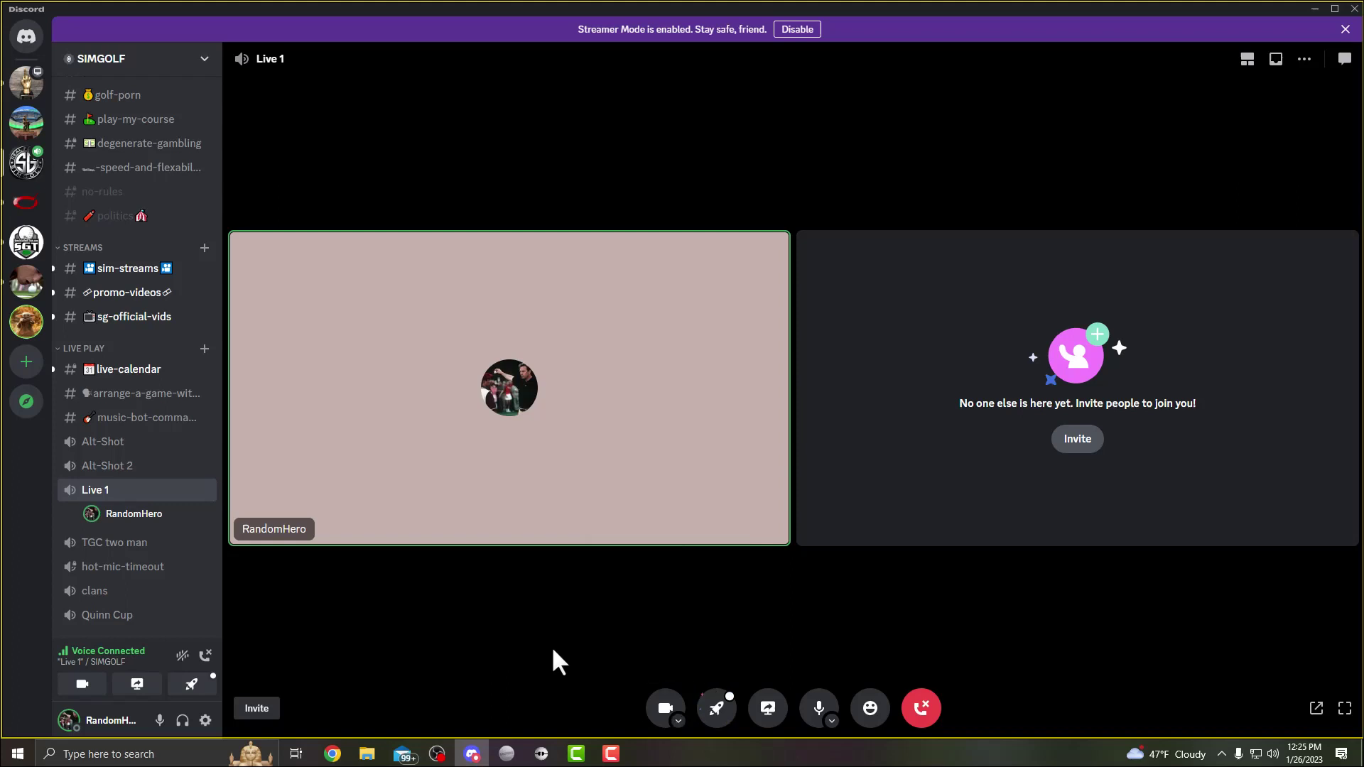
left_click(665, 708)
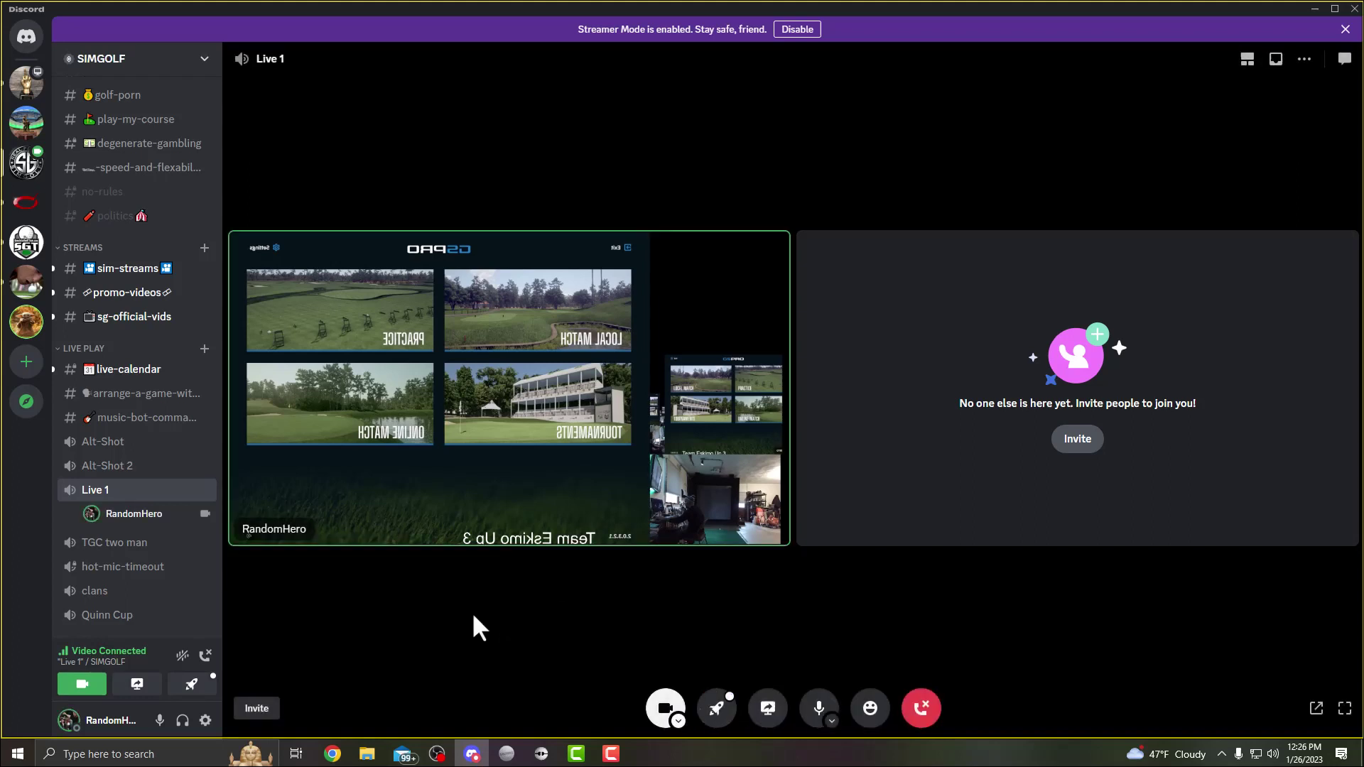
Back in OBS, confirm Window Capture 5 still targets the GSPro window, leaving it unchanged
left_click(435, 756)
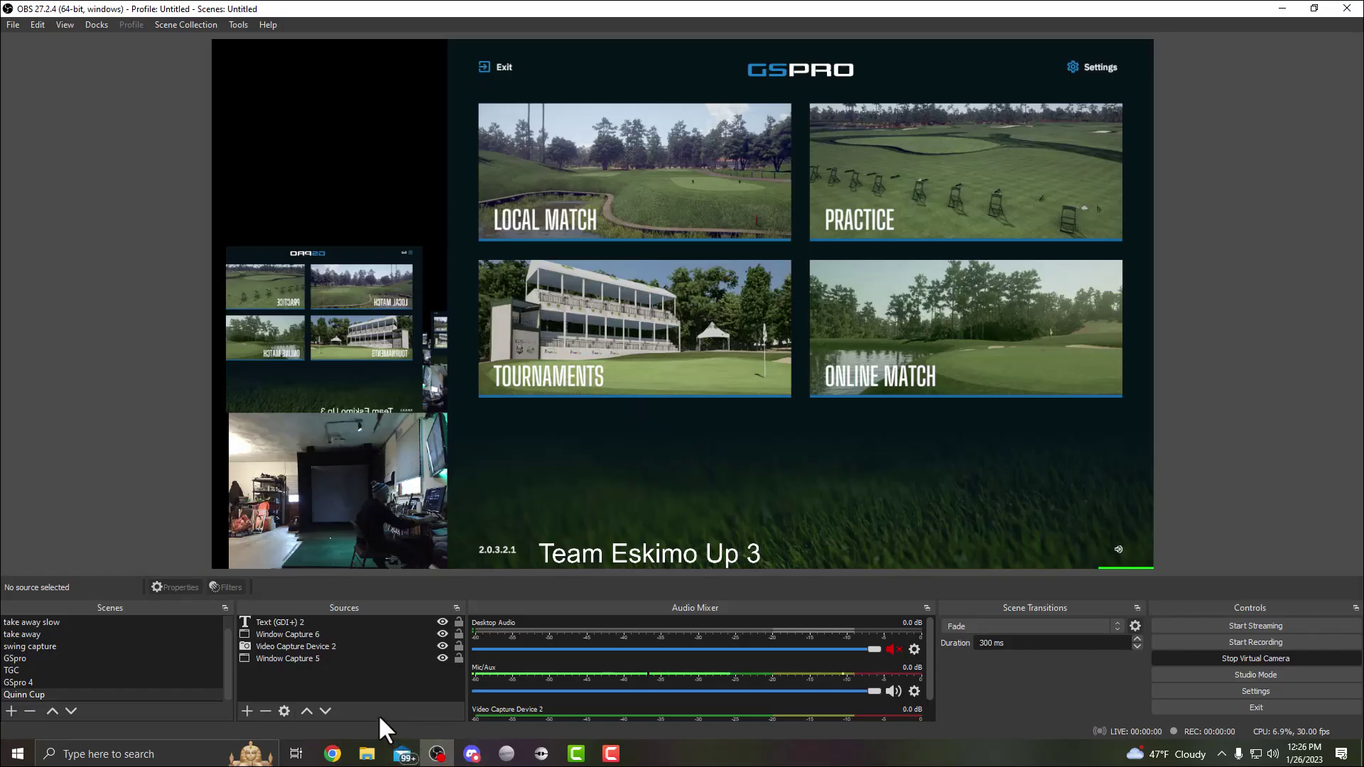
right_click(300, 658)
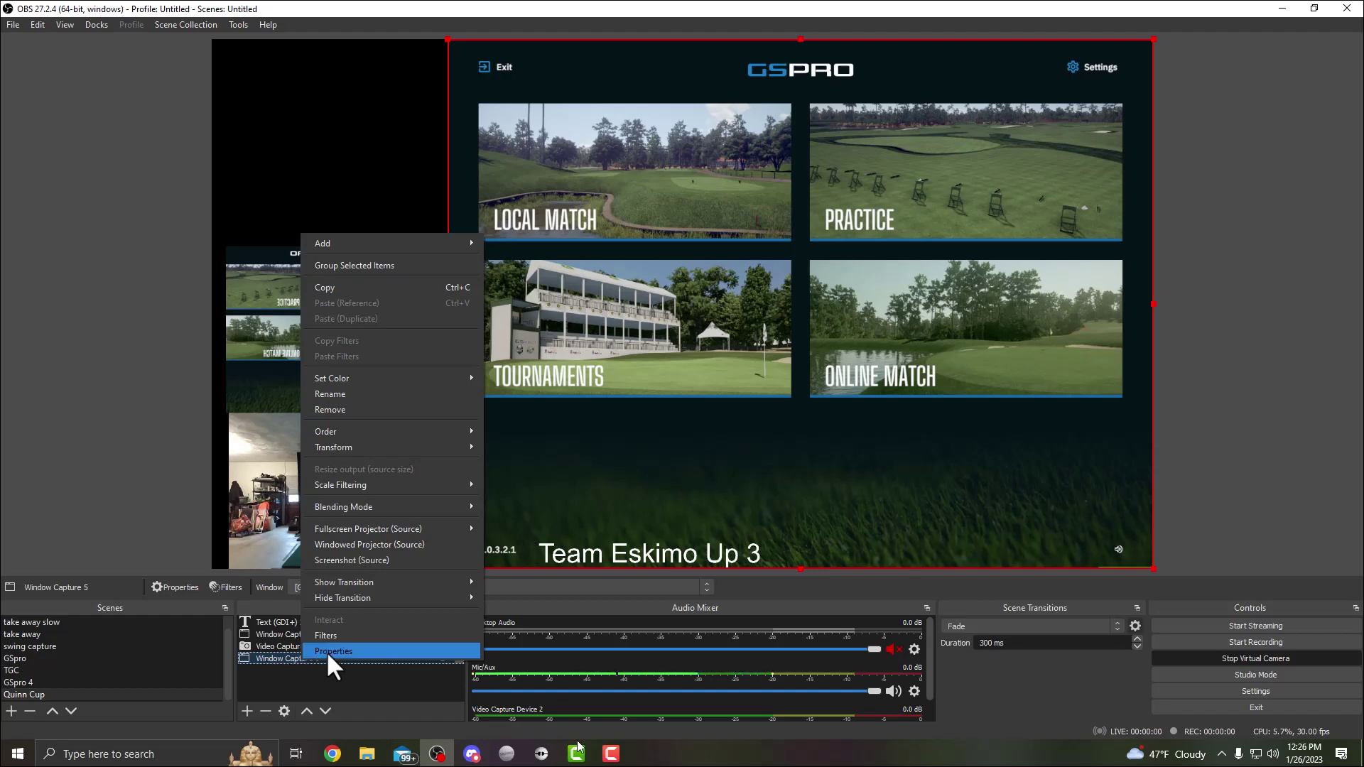
left_click(330, 651)
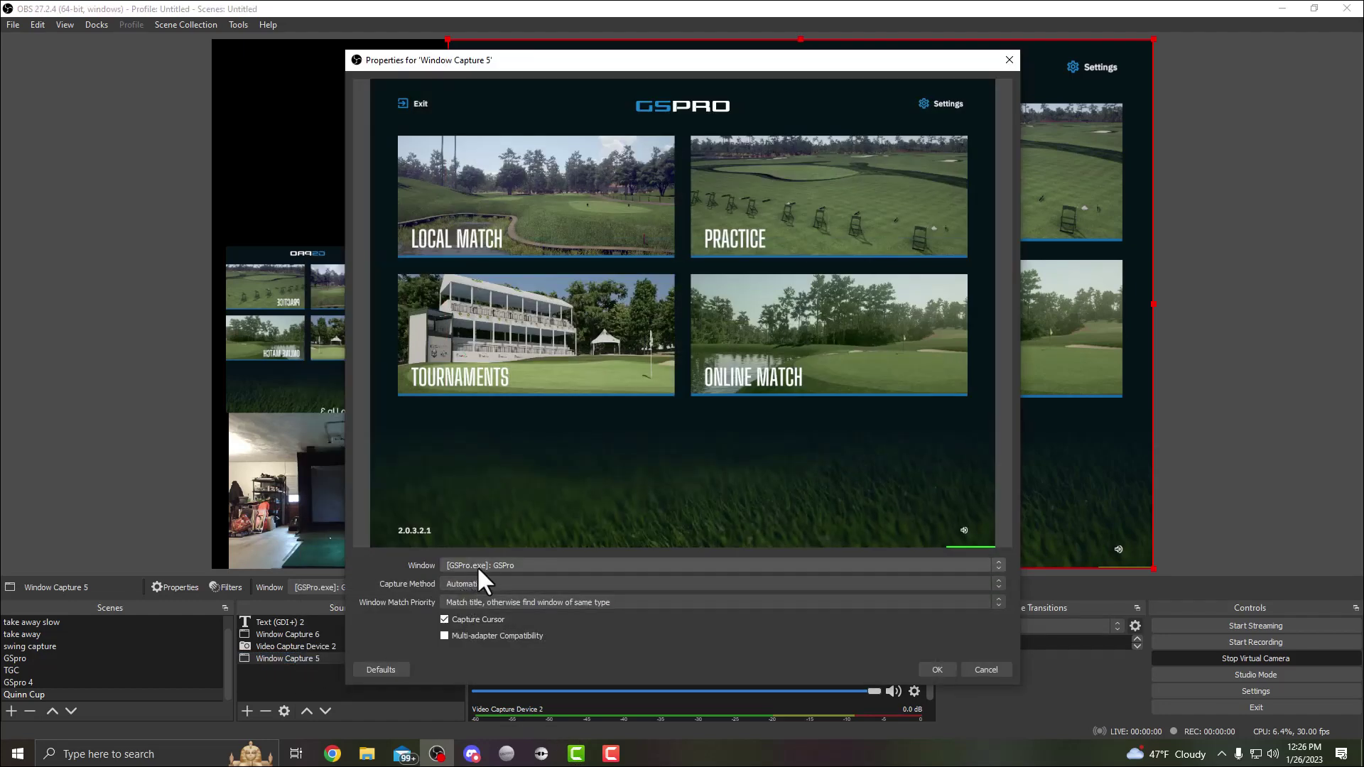
left_click(325, 659)
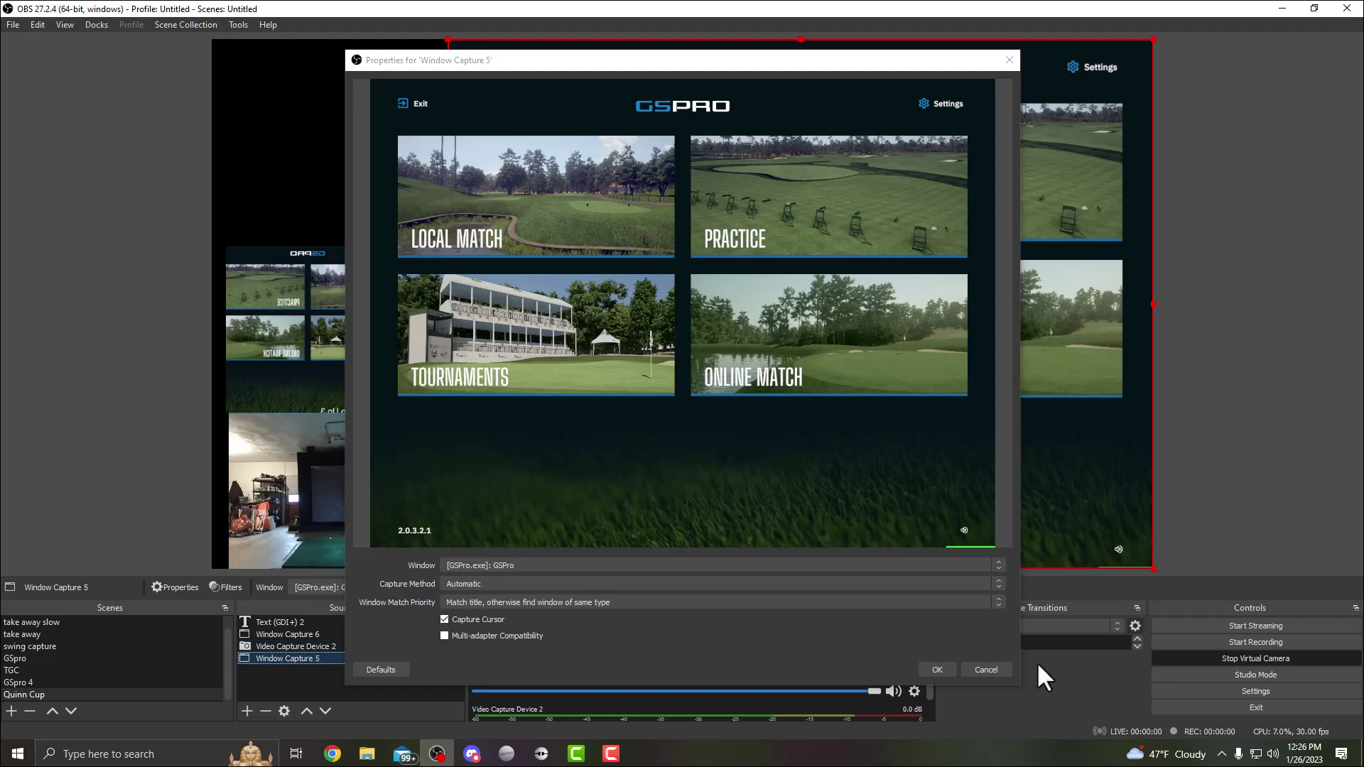
left_click(980, 671)
Verify Window Capture 6 still captures the Discord call window, and cancel without changes
left_click(301, 634)
right_click(299, 632)
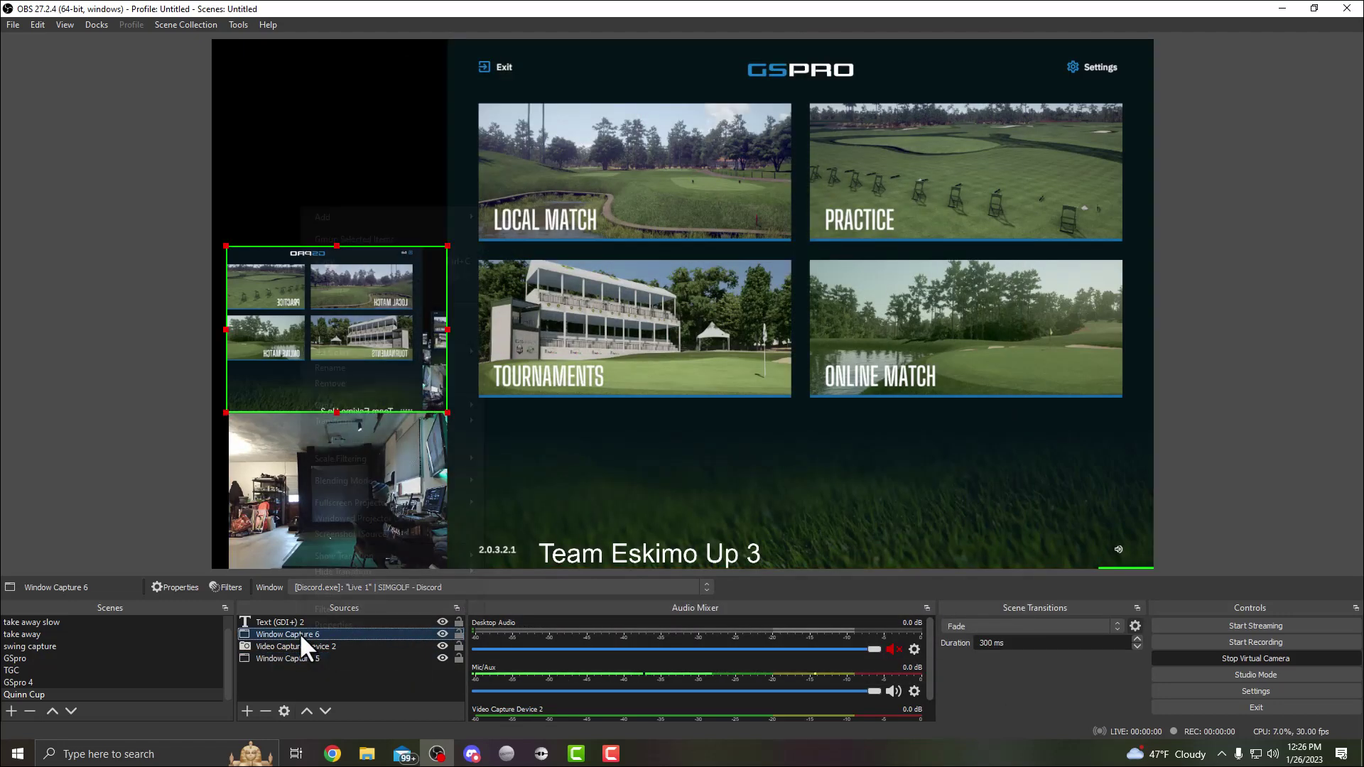
left_click(331, 627)
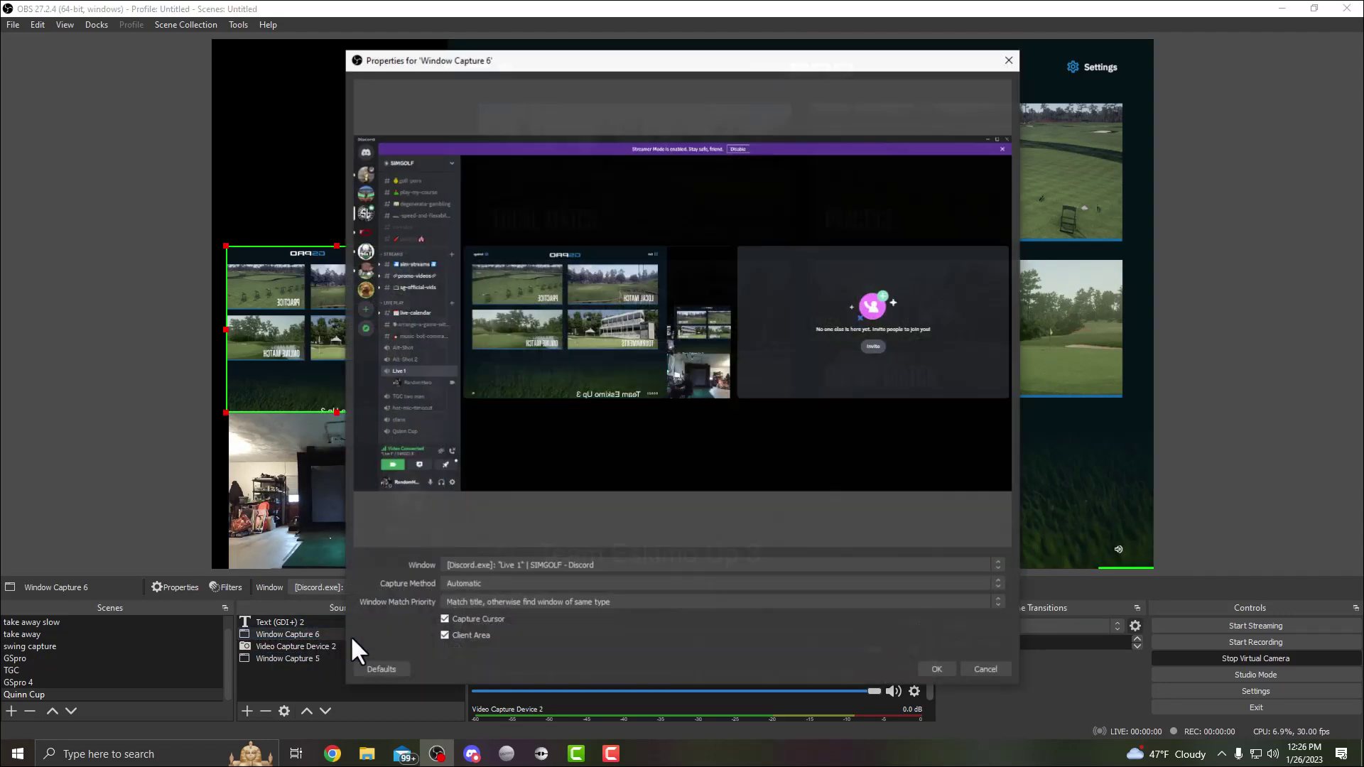
left_click(509, 566)
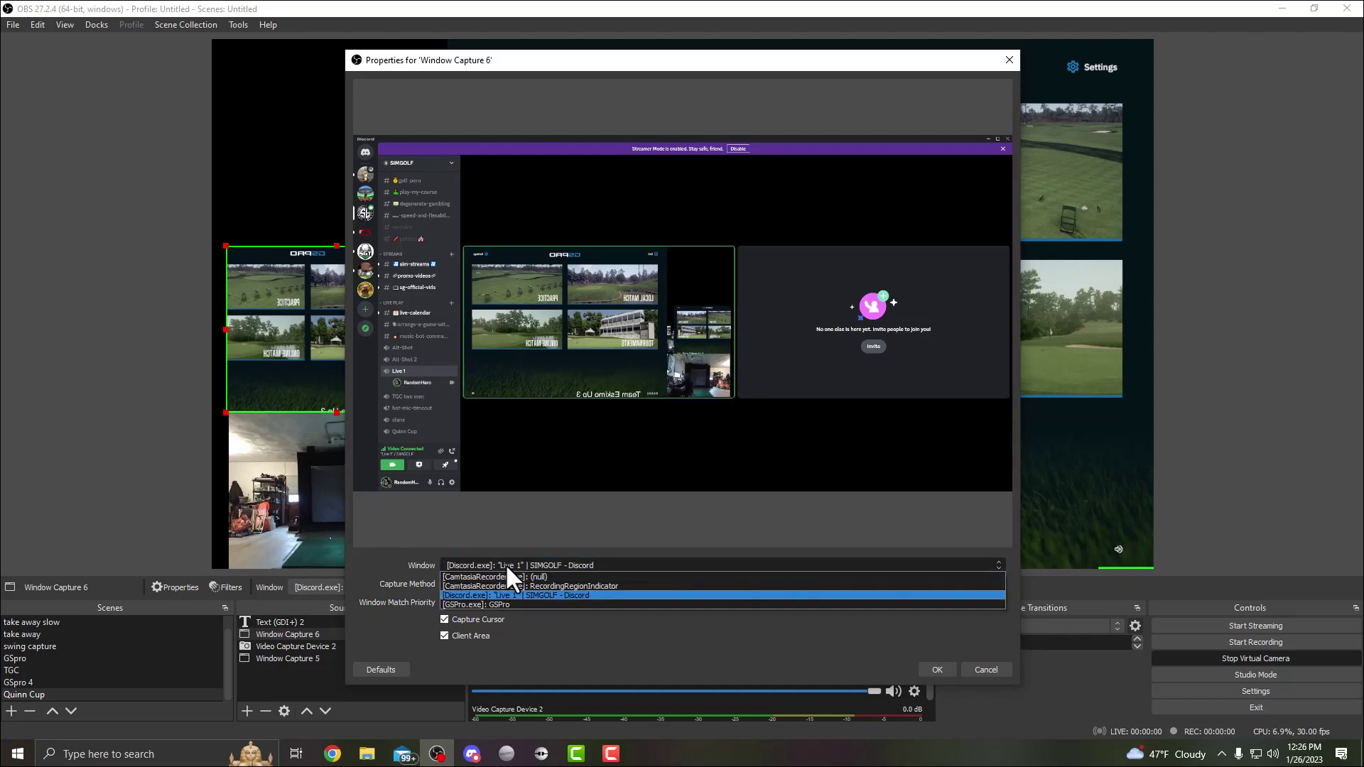
left_click(501, 564)
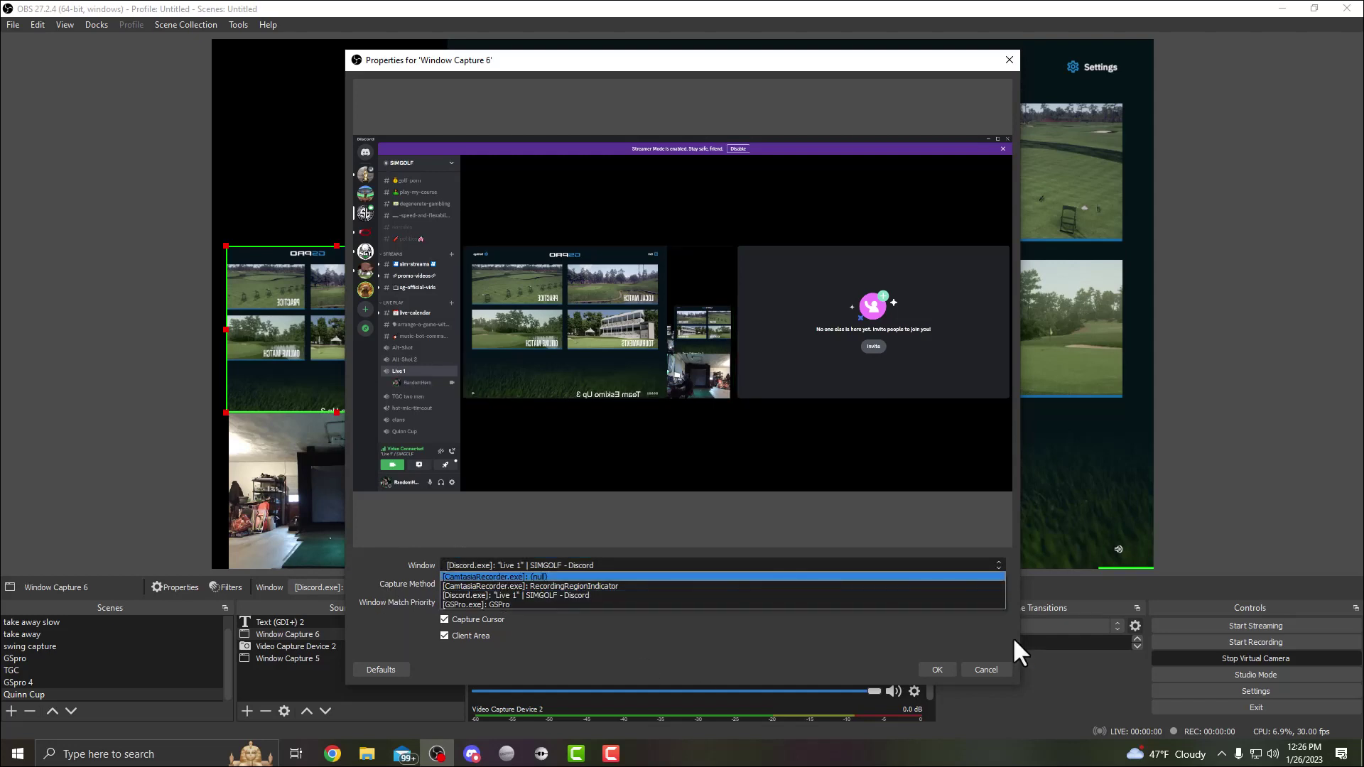
left_click(989, 670)
Recheck the Discord capture's window list, keeping it on the Live 1 call window
right_click(293, 633)
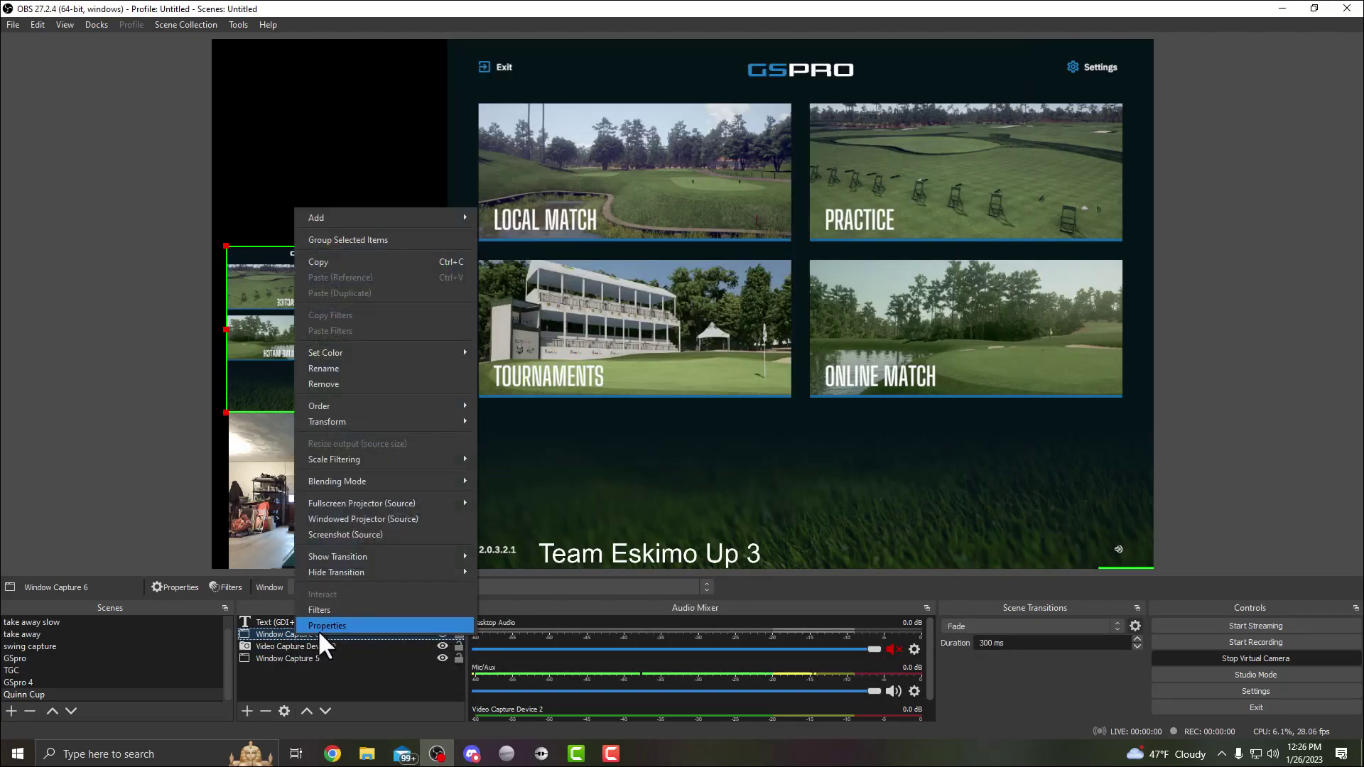
left_click(323, 625)
left_click(538, 563)
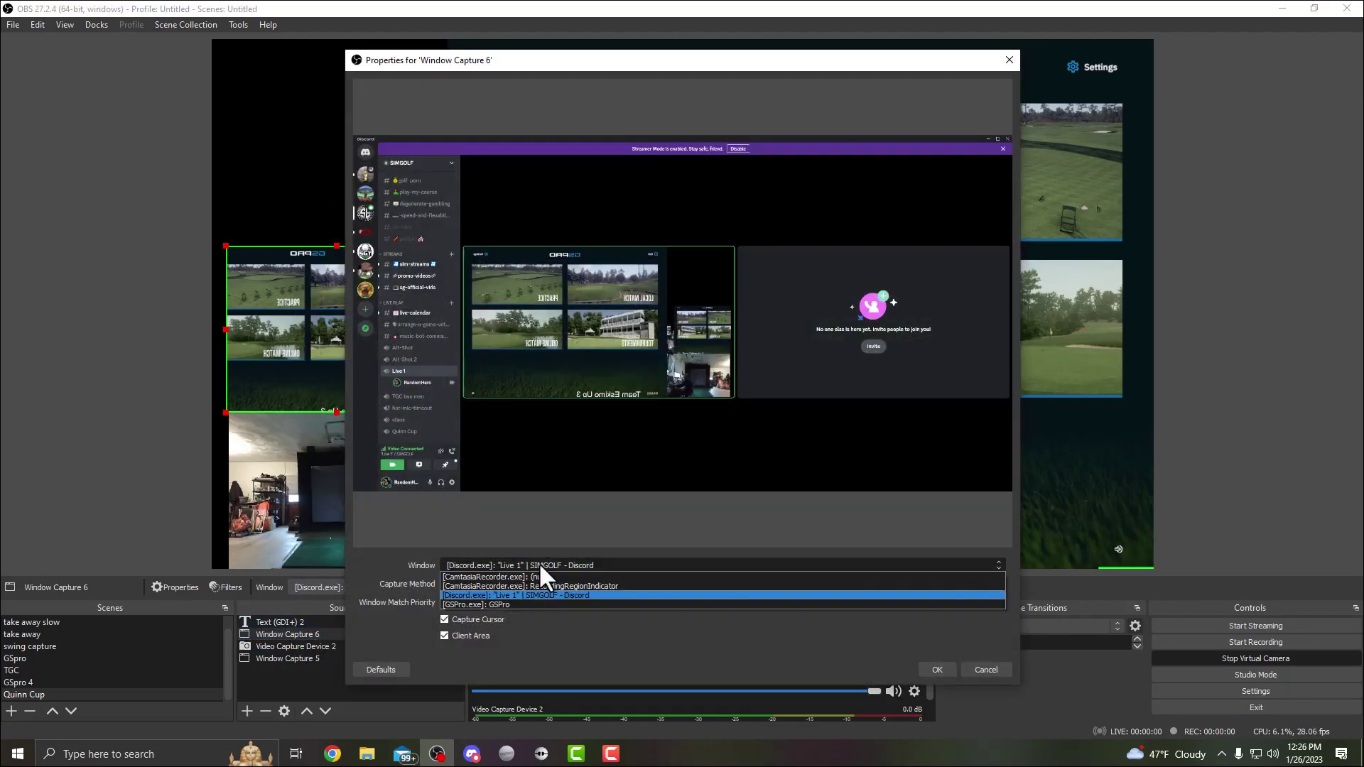
left_click(587, 594)
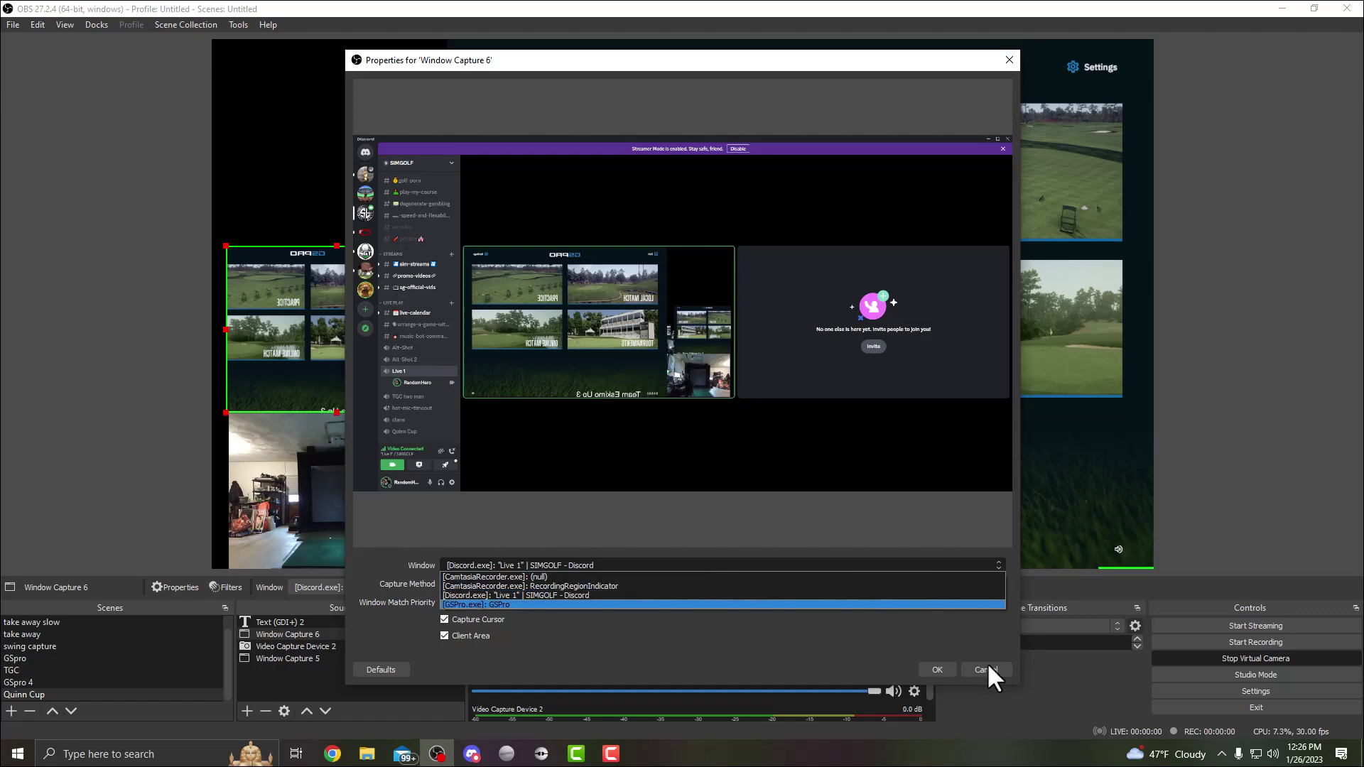
left_click(987, 669)
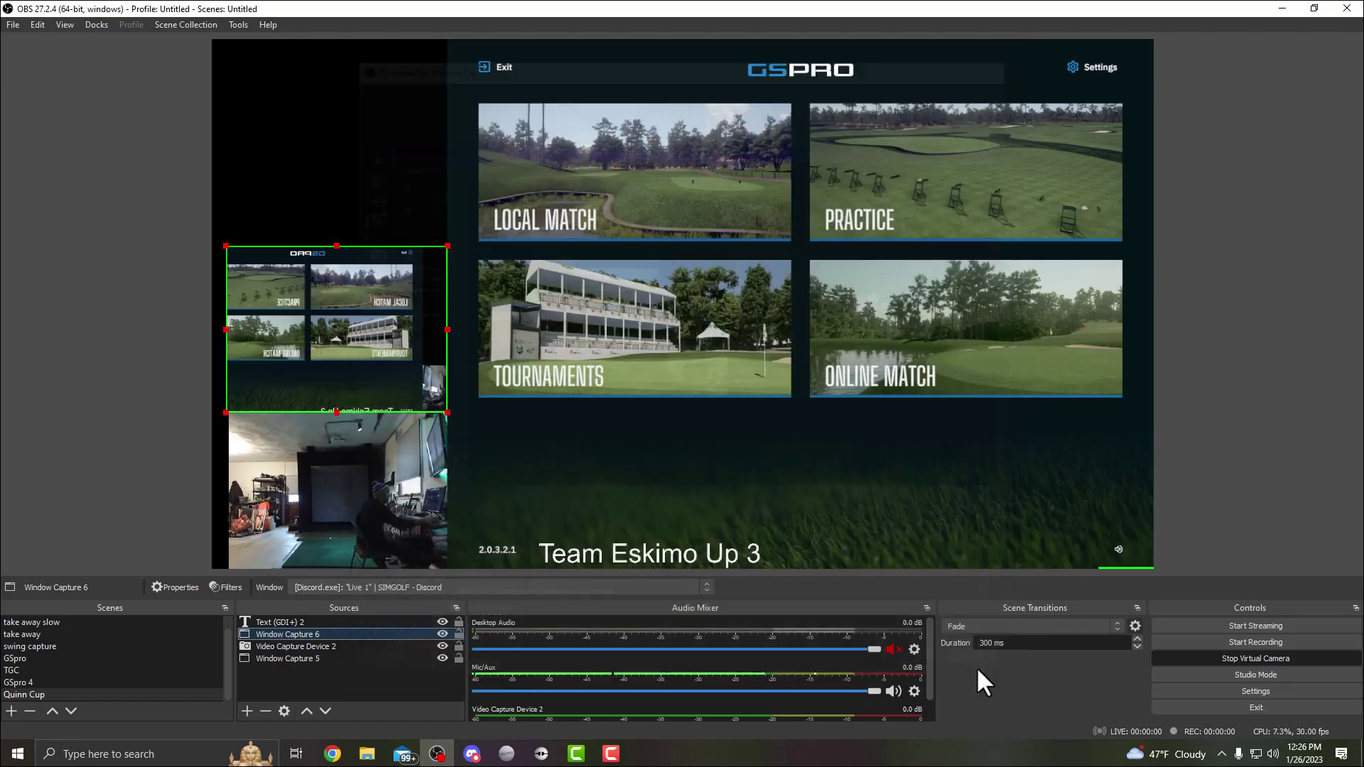
left_click(613, 757)
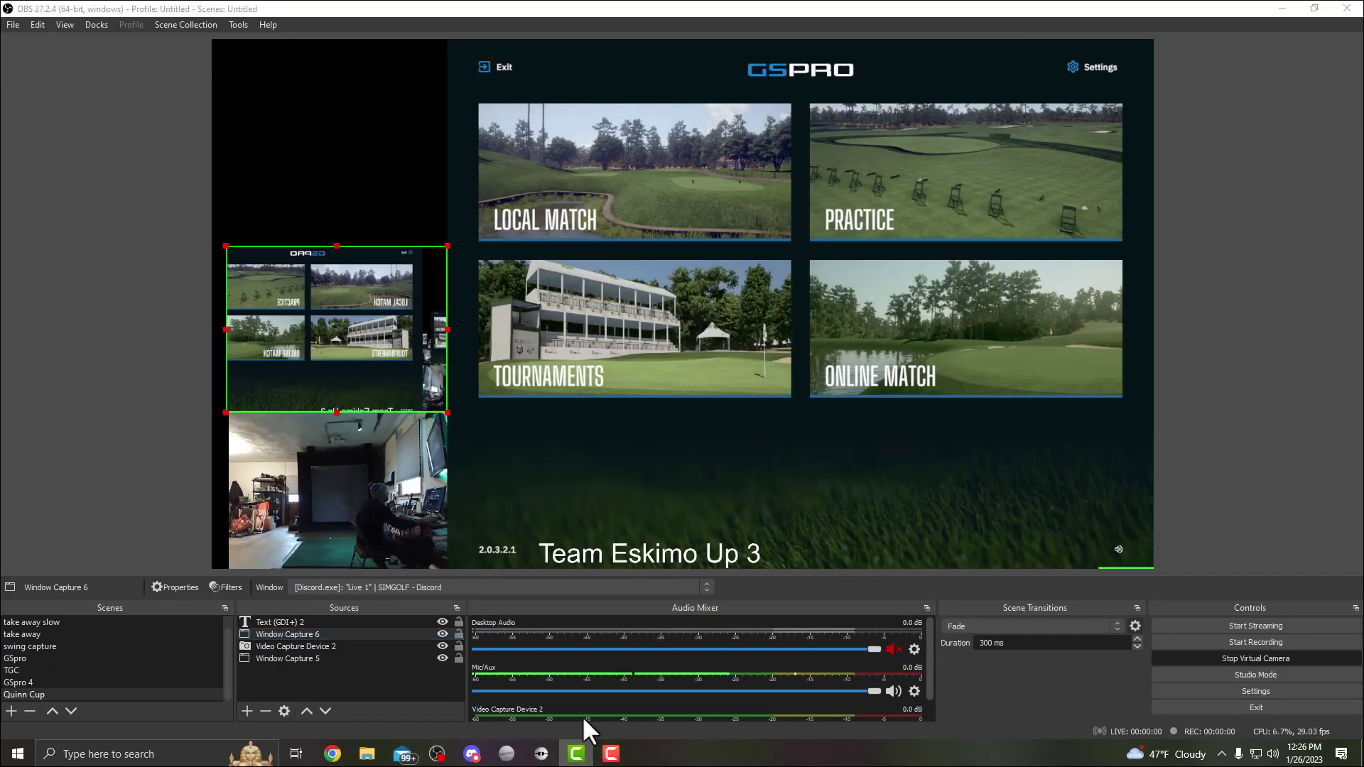